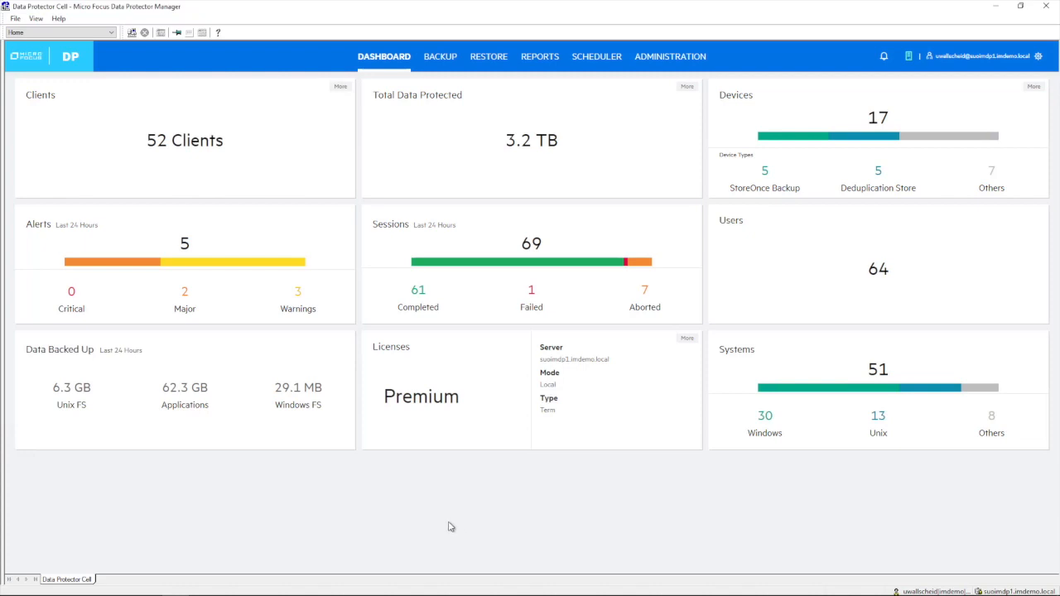
# - Reconnect to the Cell Manager, log in with the saved local username and the account password, and dismiss the event log notice
pyautogui.click(131, 33)
pyautogui.click(613, 295)
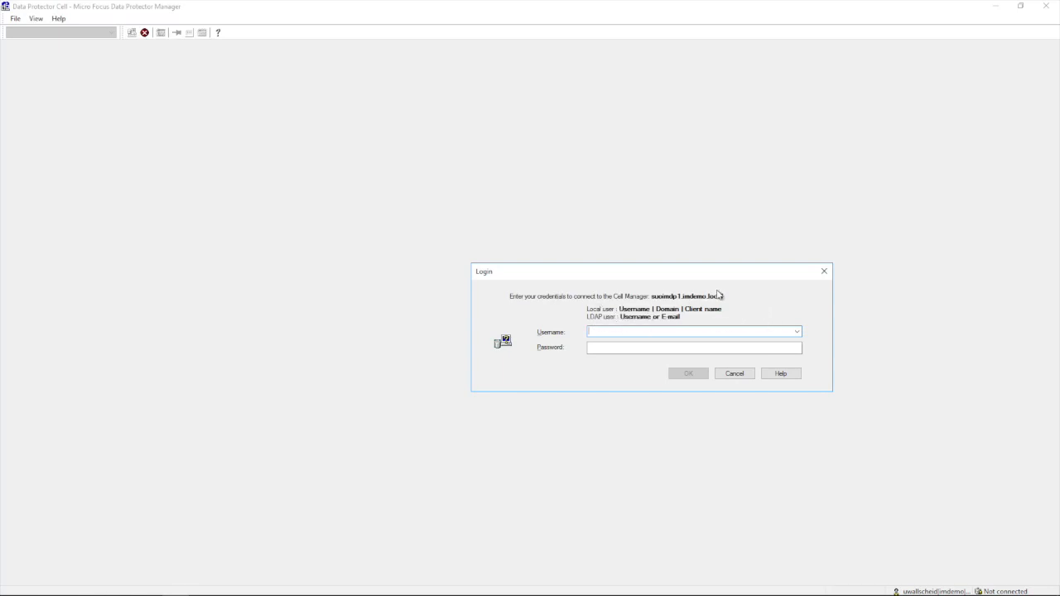
pyautogui.click(798, 333)
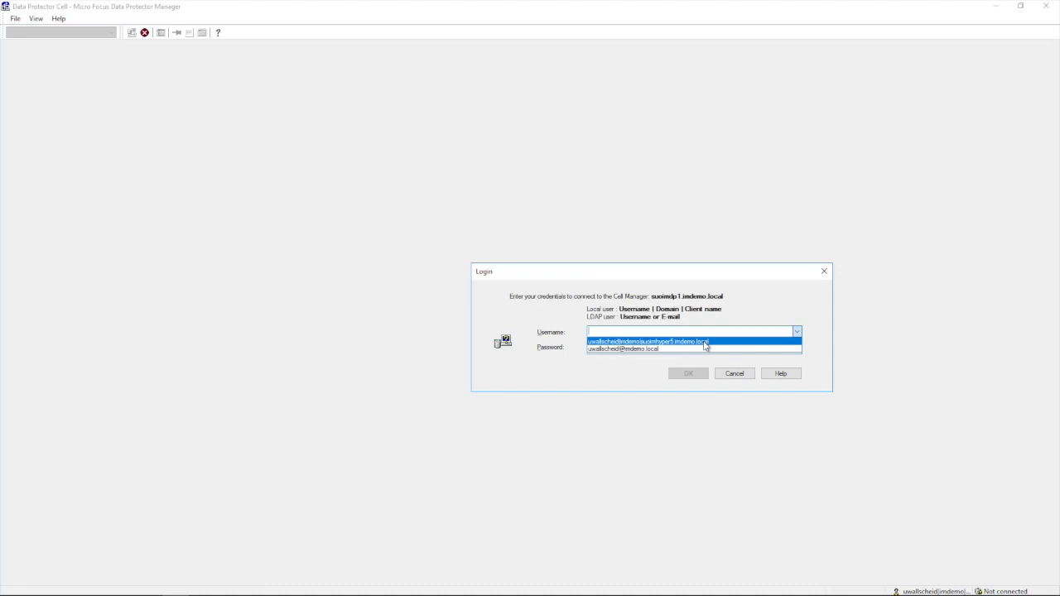
pyautogui.click(663, 343)
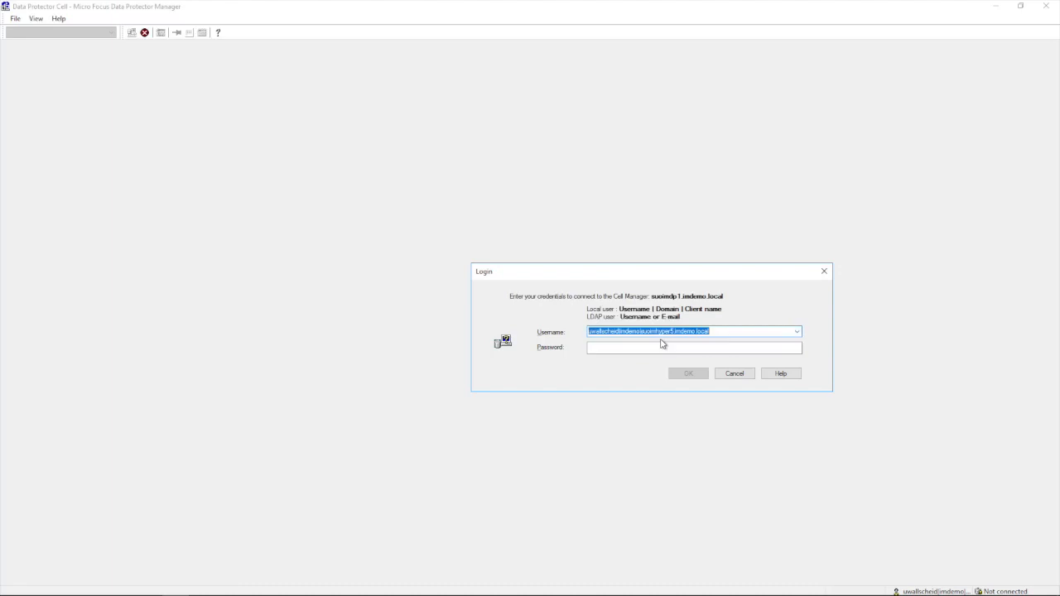
pyautogui.click(643, 349)
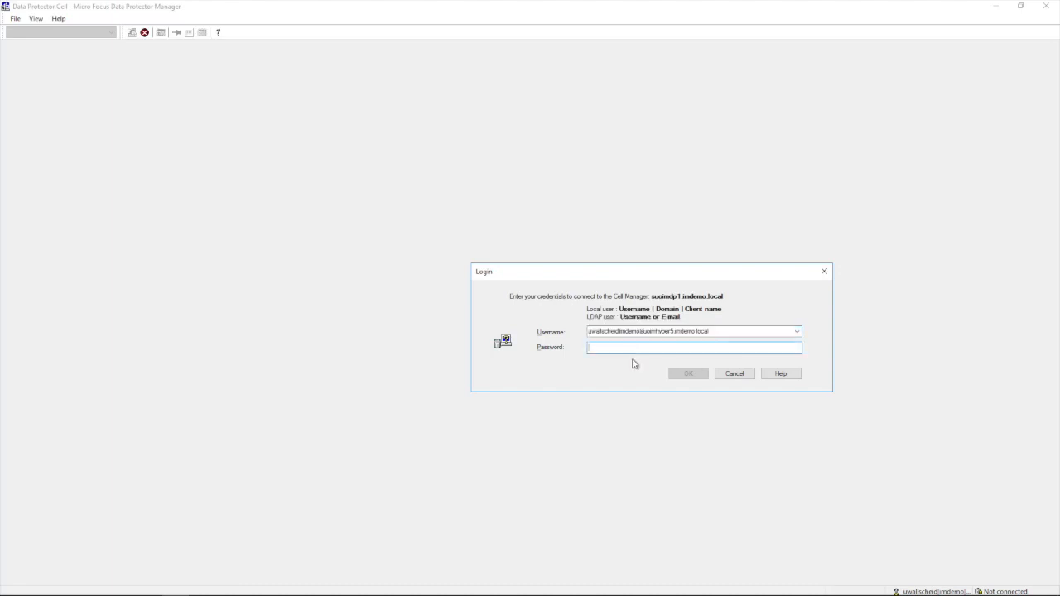
pyautogui.write('*******')
pyautogui.press('Return')
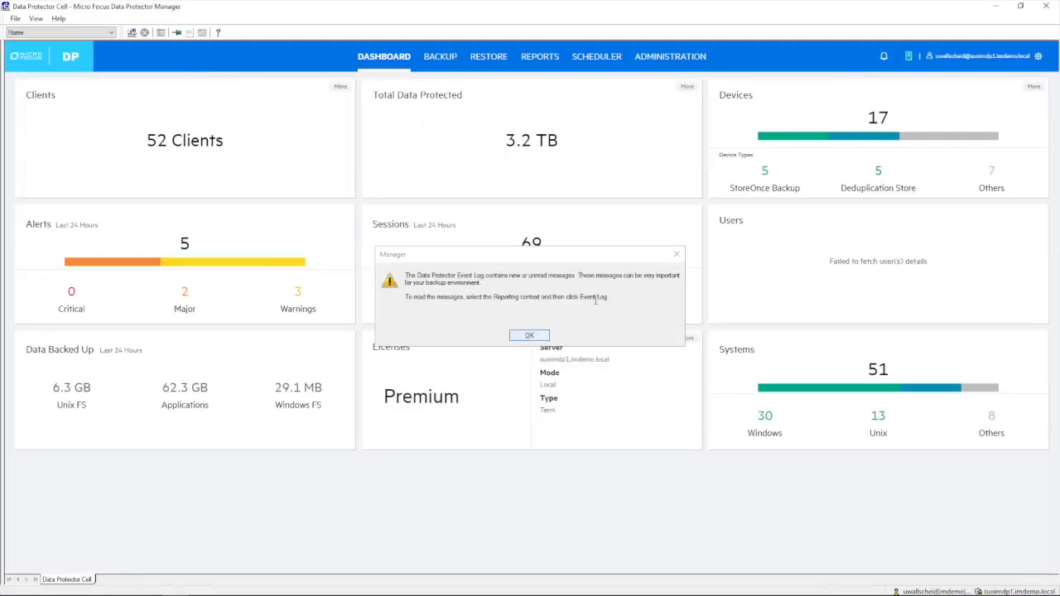
pyautogui.click(520, 340)
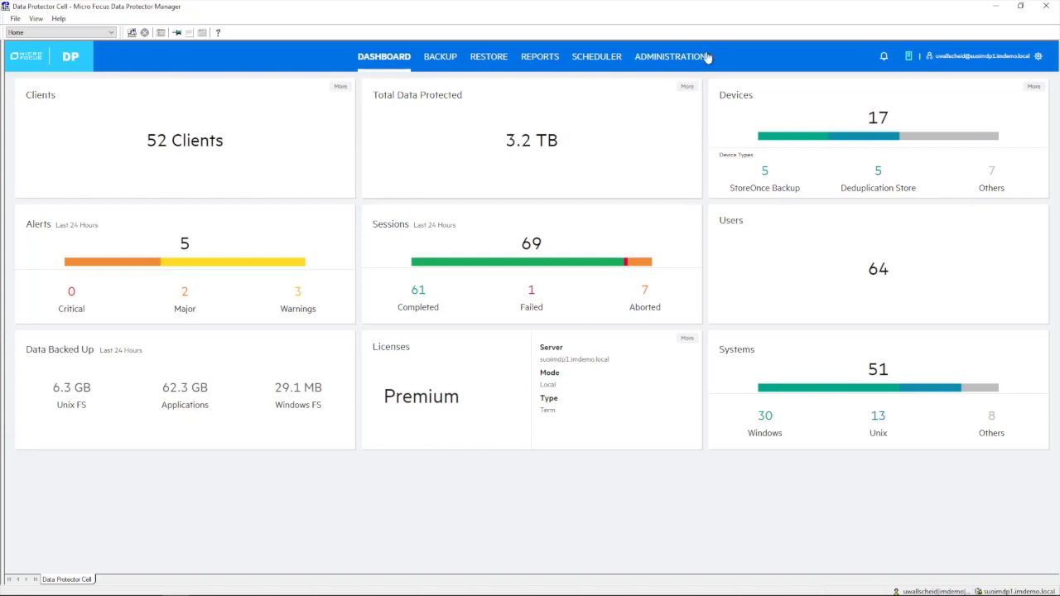
# - Review the IMDEMO LDAP connection settings in User Federation, leave them without saving, and open the certificate import page
pyautogui.click(1040, 58)
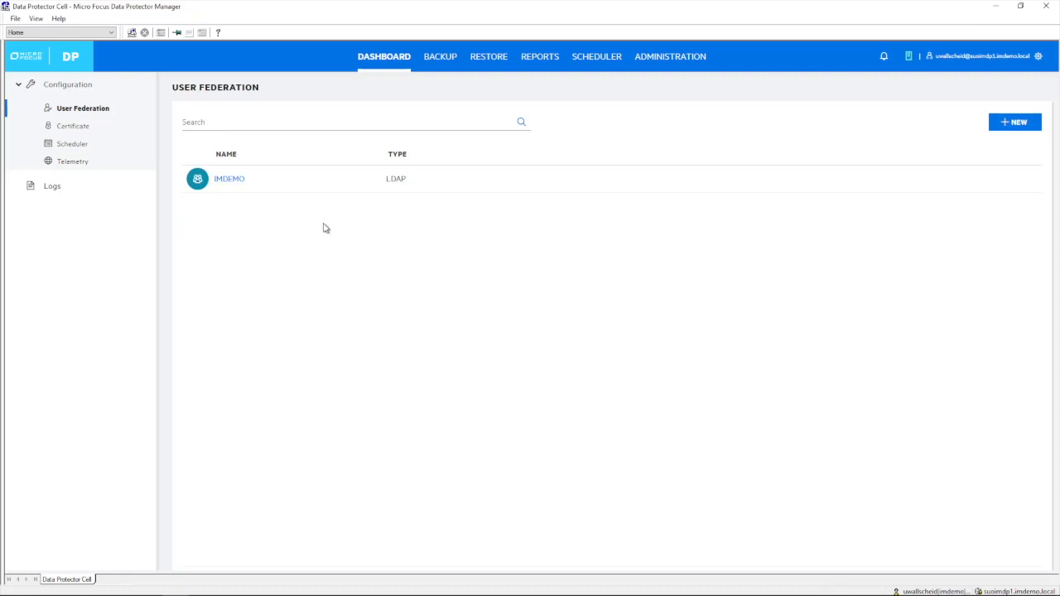
pyautogui.click(232, 180)
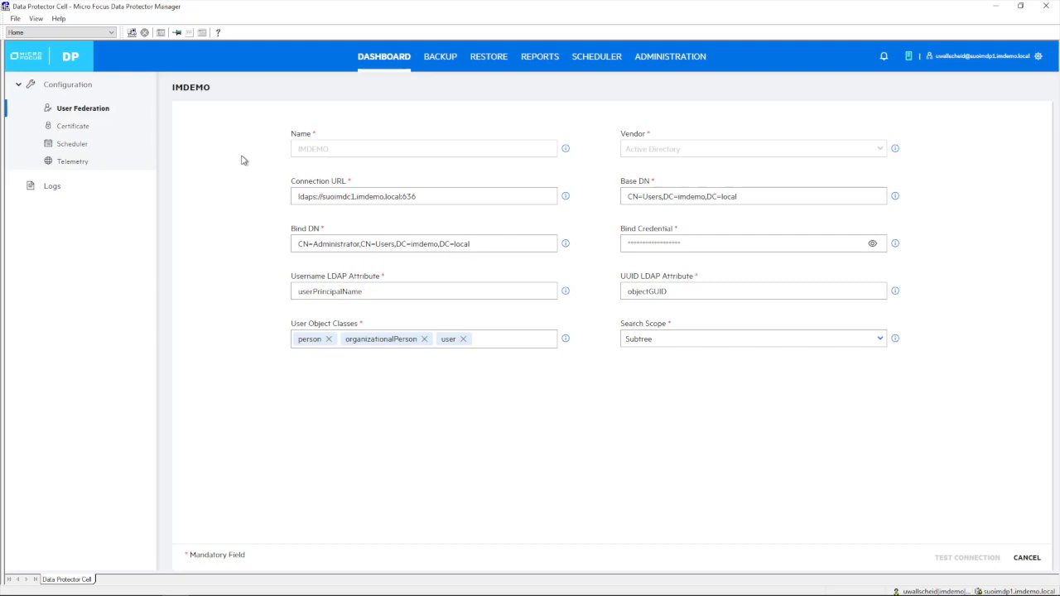
pyautogui.click(1031, 558)
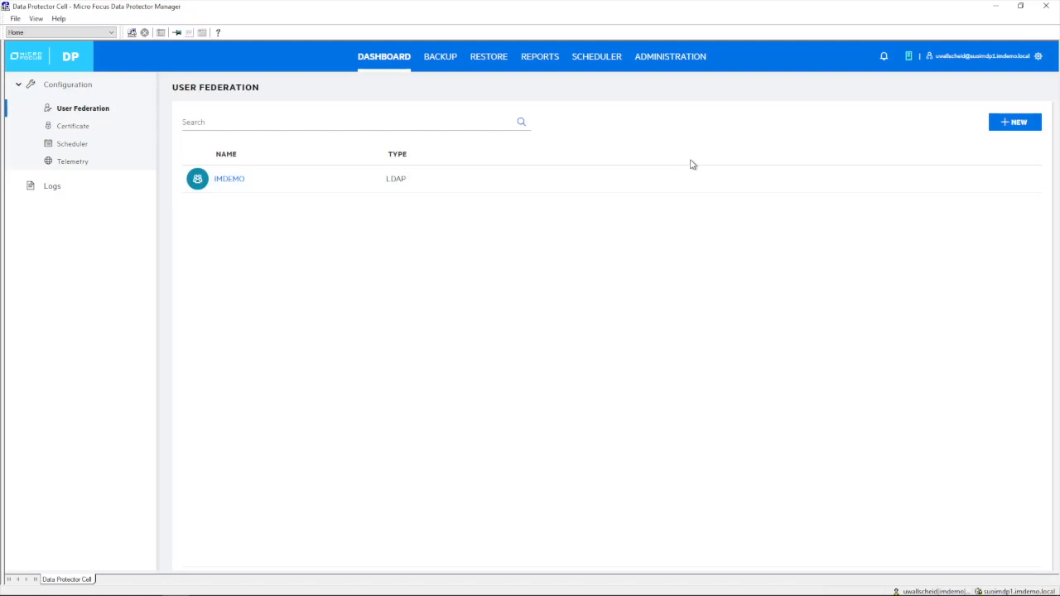
pyautogui.click(70, 129)
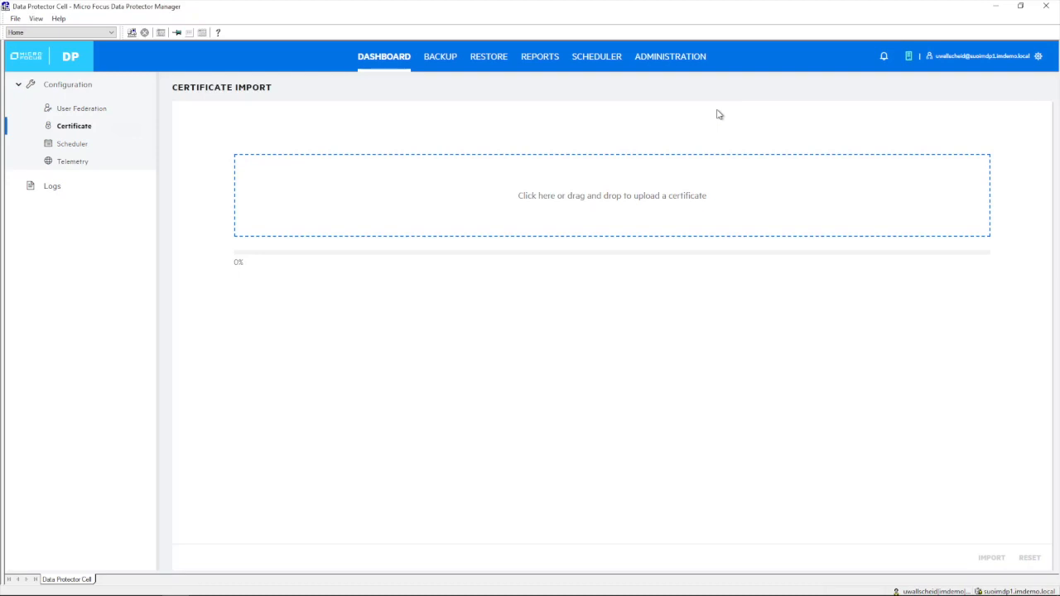
# - Open the mytestrole1 role in Administration and filter its resource selection by "hyper"
pyautogui.click(663, 62)
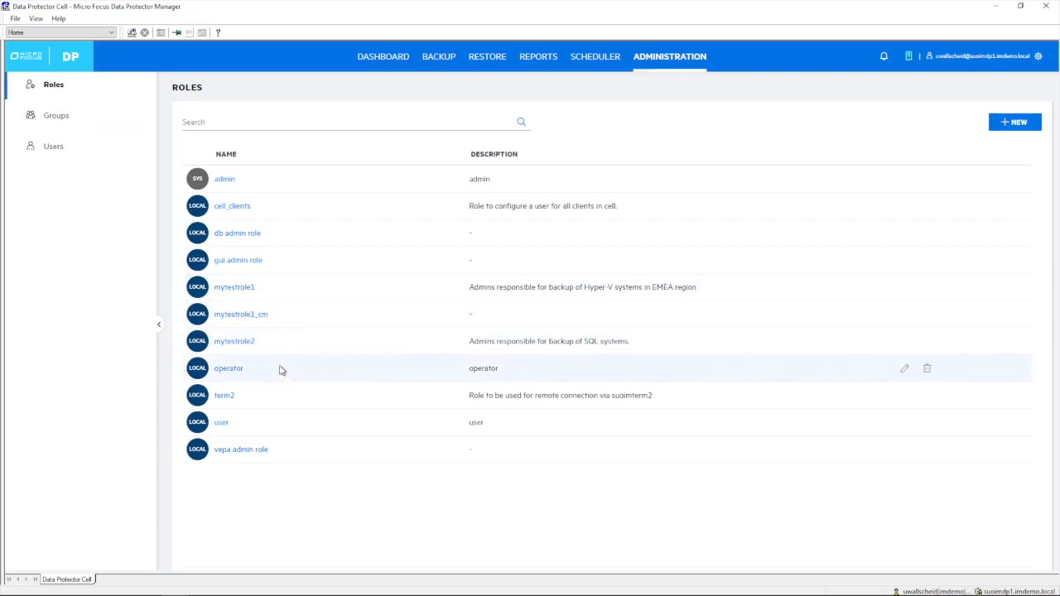
pyautogui.click(232, 290)
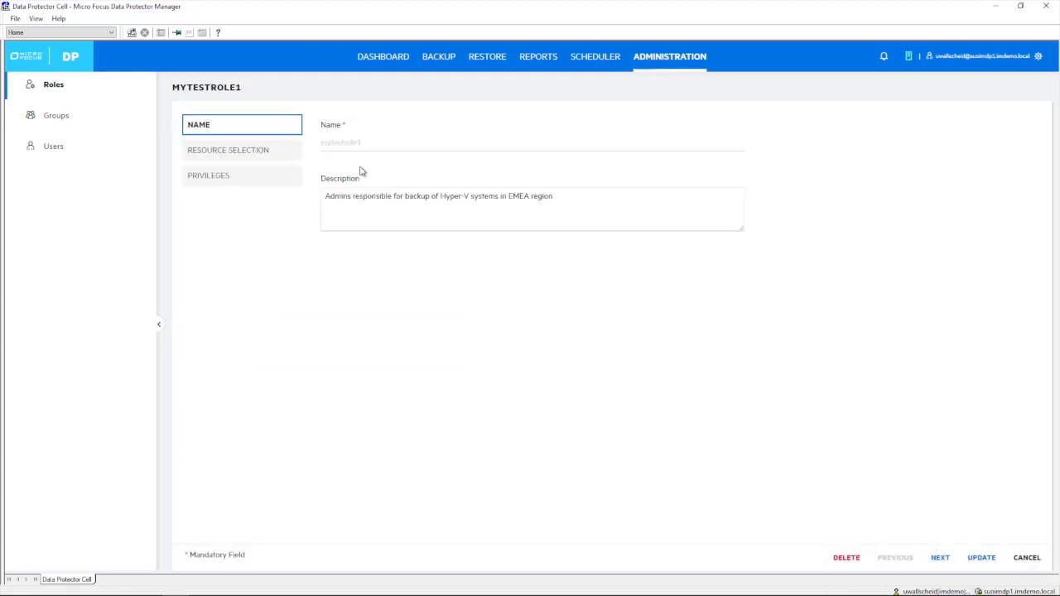
pyautogui.click(940, 557)
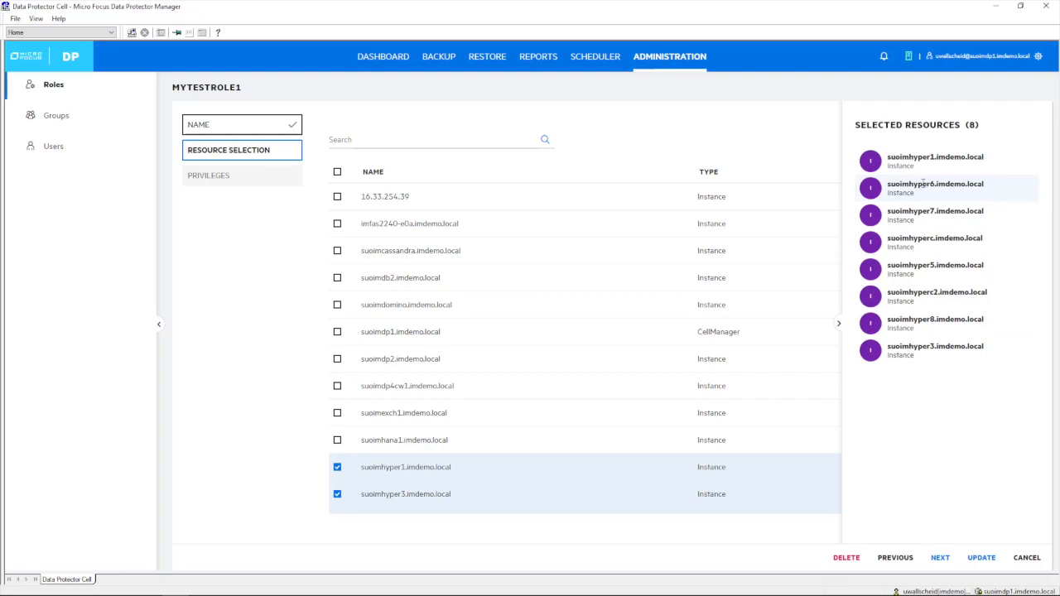
pyautogui.click(370, 139)
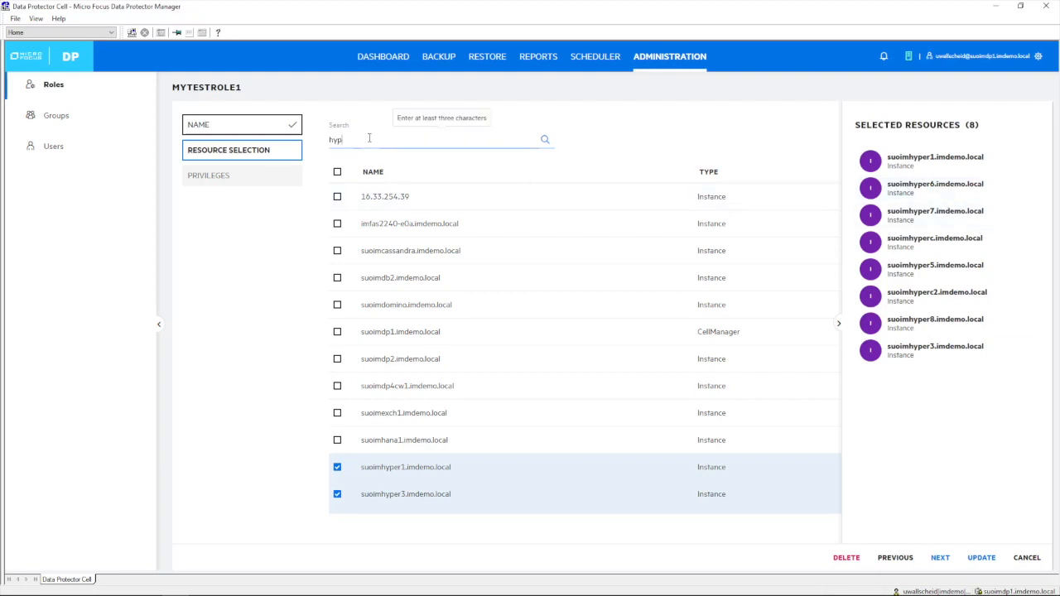
pyautogui.press('Return')
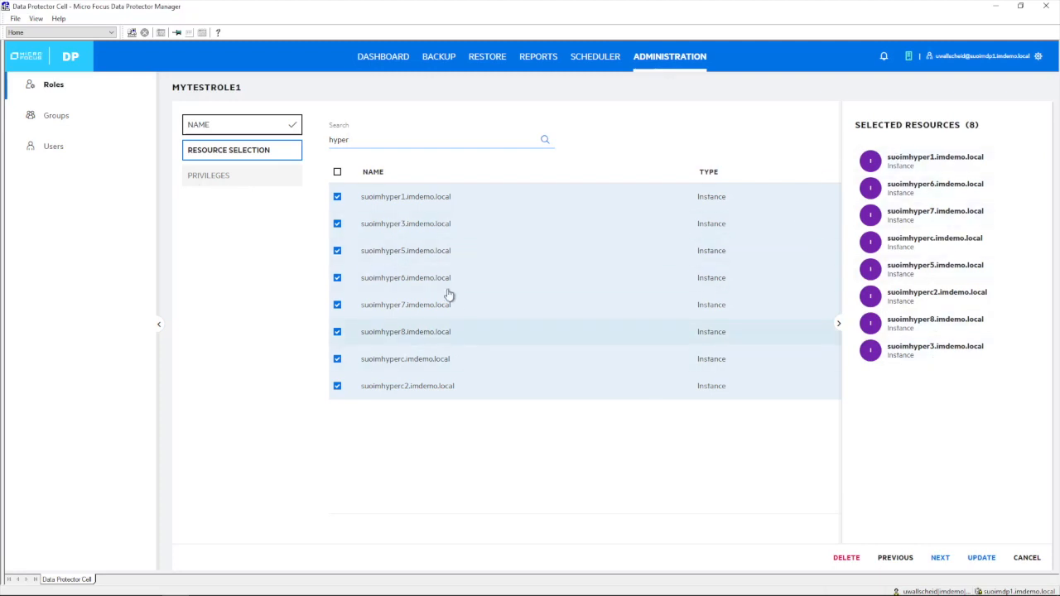
# - Examine the Instance, Administration and Cell privileges of mytestrole1, and close the role without updating it
pyautogui.click(940, 558)
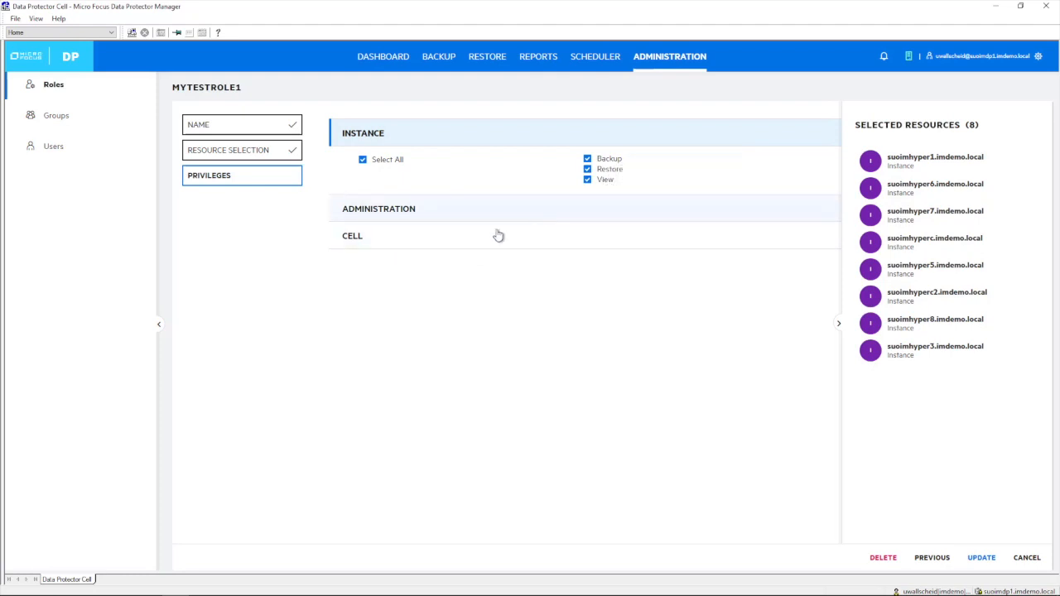
pyautogui.click(369, 213)
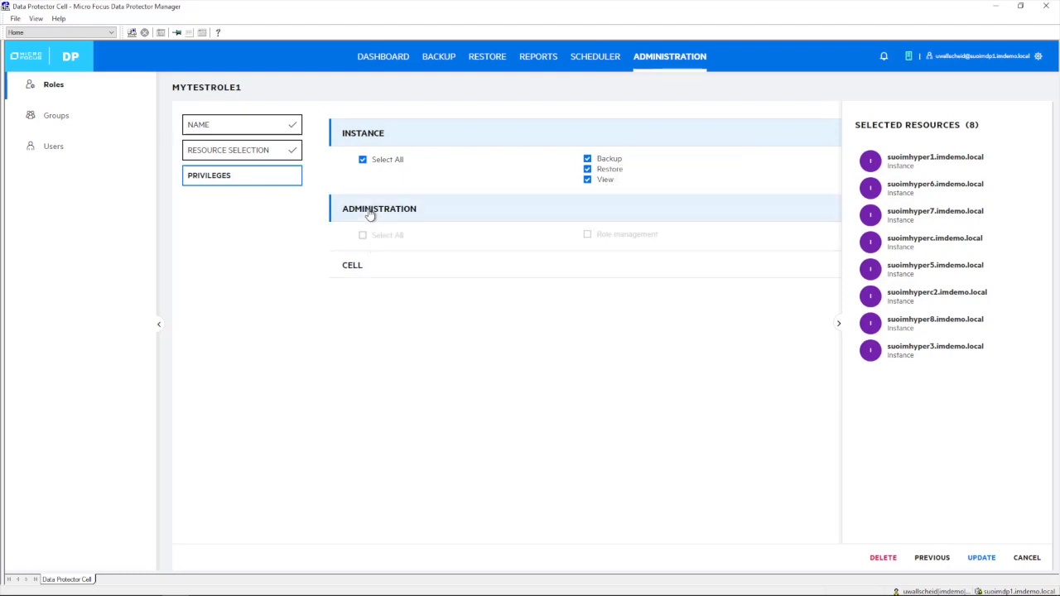
pyautogui.click(358, 267)
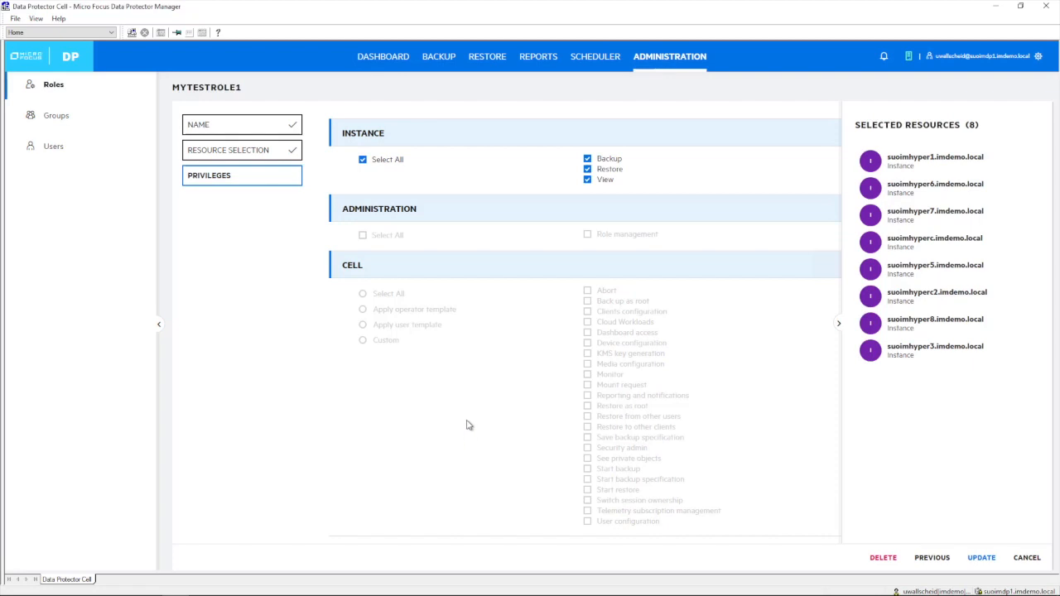
pyautogui.click(1027, 558)
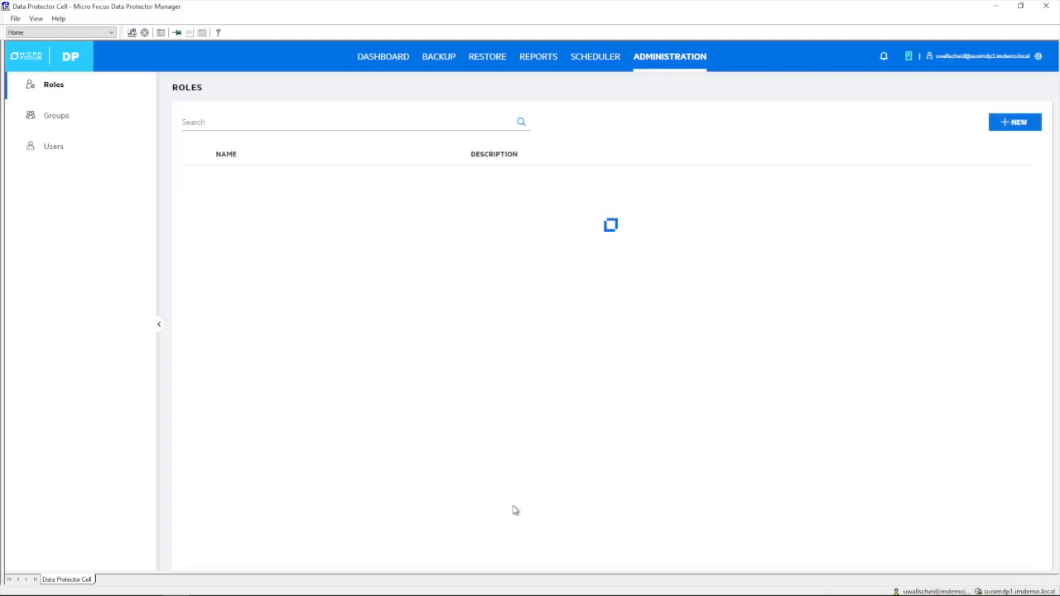
# - Look through the list of local and LDAP users in Administration
pyautogui.click(53, 147)
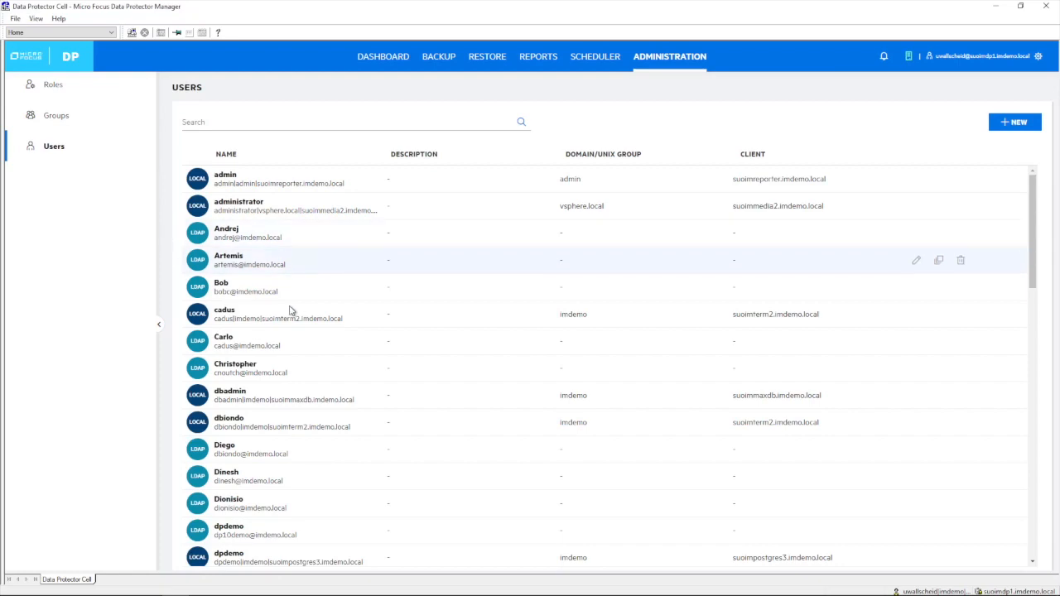
pyautogui.scroll(-3, 290, 311)
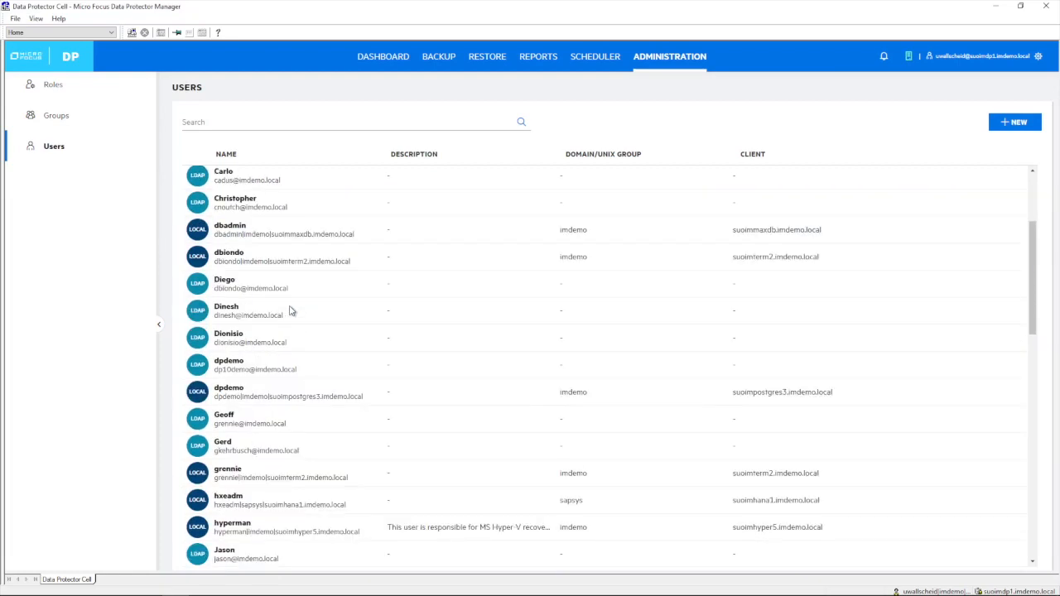
pyautogui.scroll(3, 290, 311)
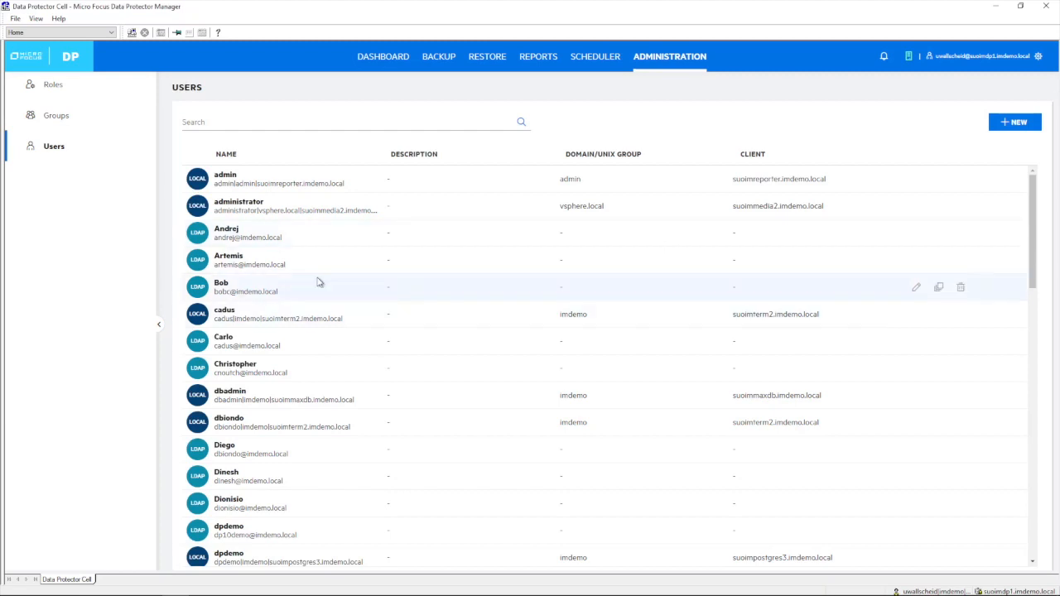
# - Review the users and roles of the LDAP group Backup Admins EMEA, and close the group without updating it
pyautogui.click(58, 121)
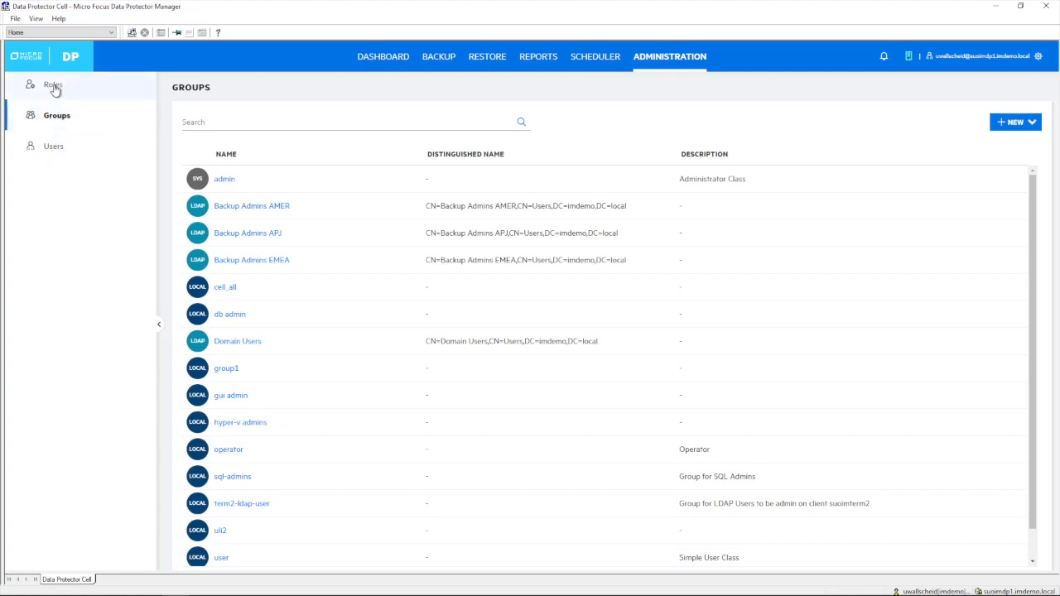
pyautogui.click(250, 263)
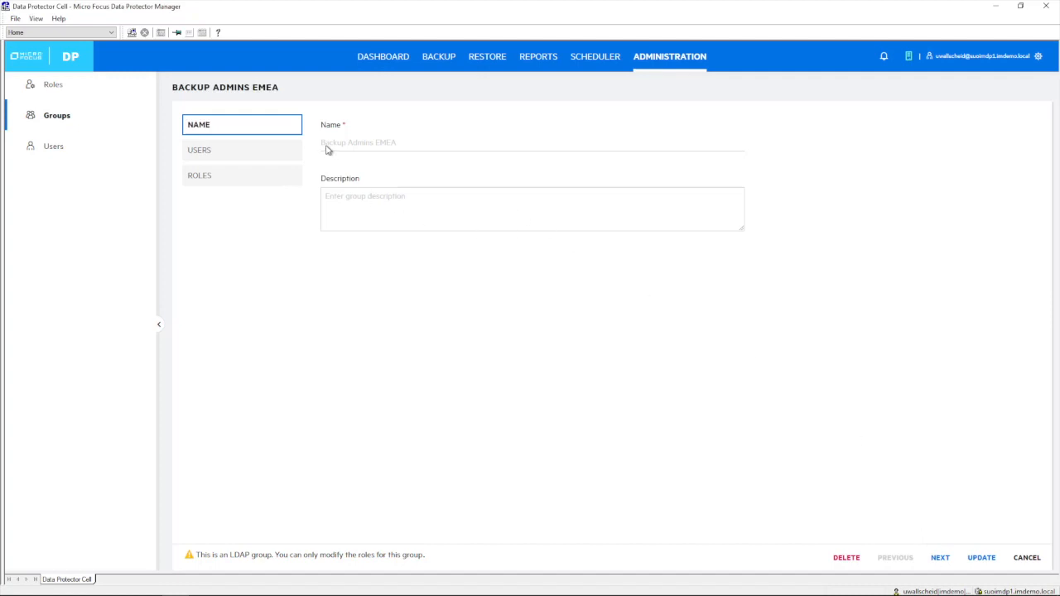
pyautogui.moveTo(177, 87); pyautogui.dragTo(304, 83)
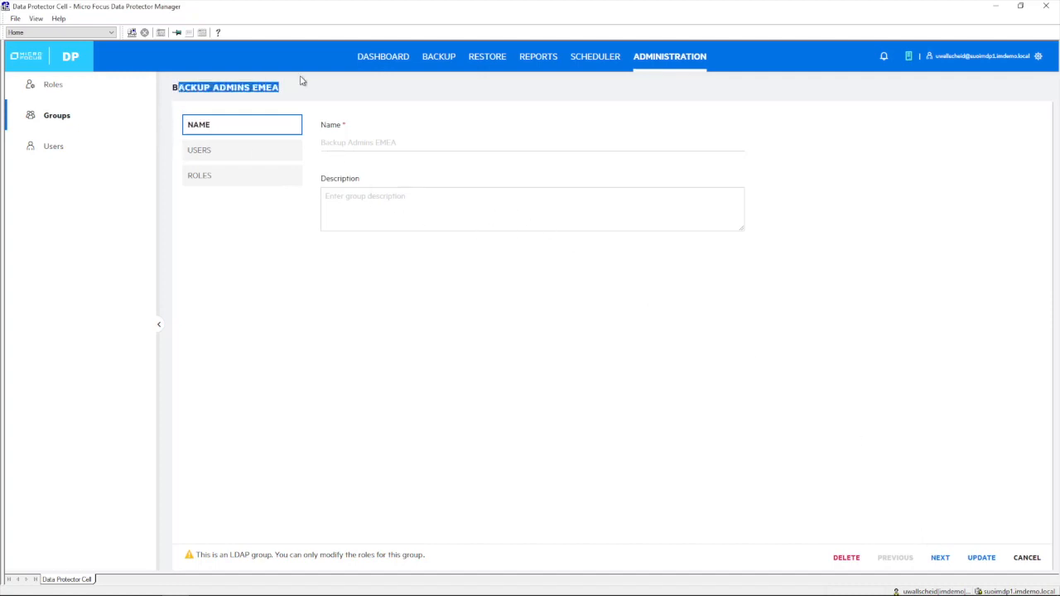
pyautogui.click(940, 557)
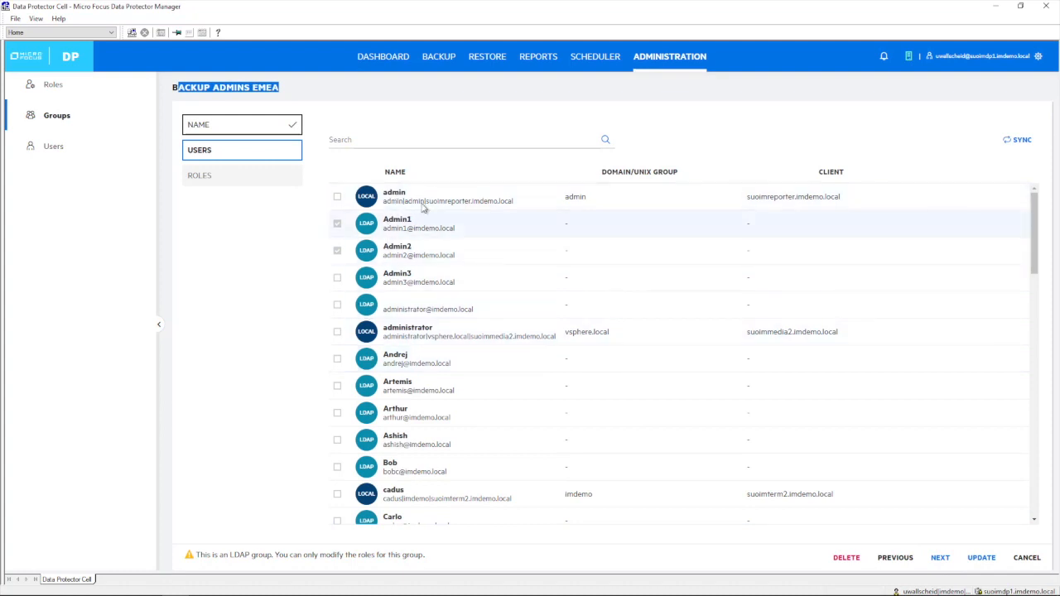
pyautogui.click(941, 558)
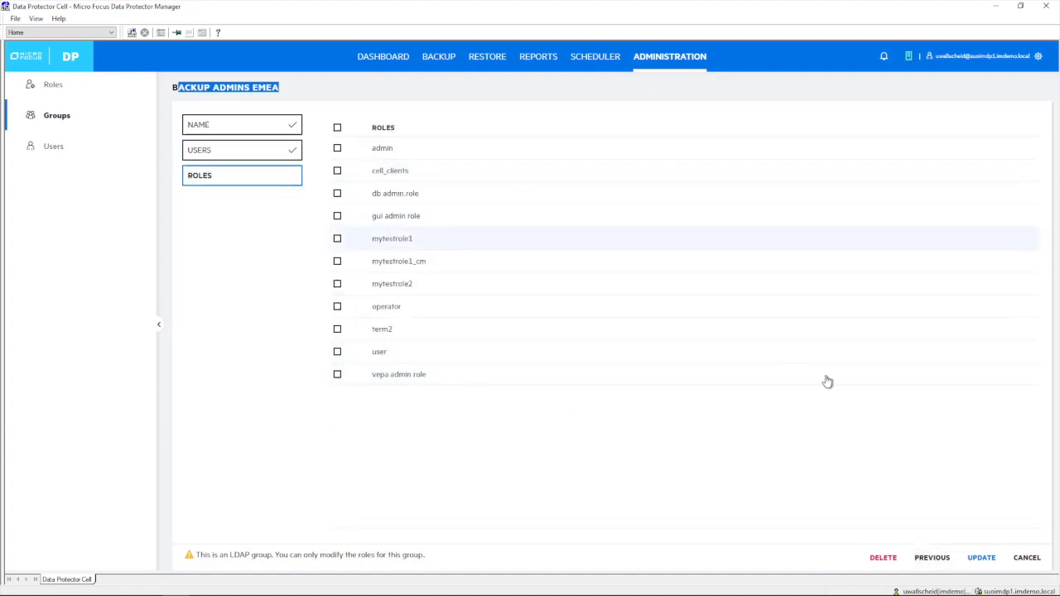
pyautogui.click(1027, 558)
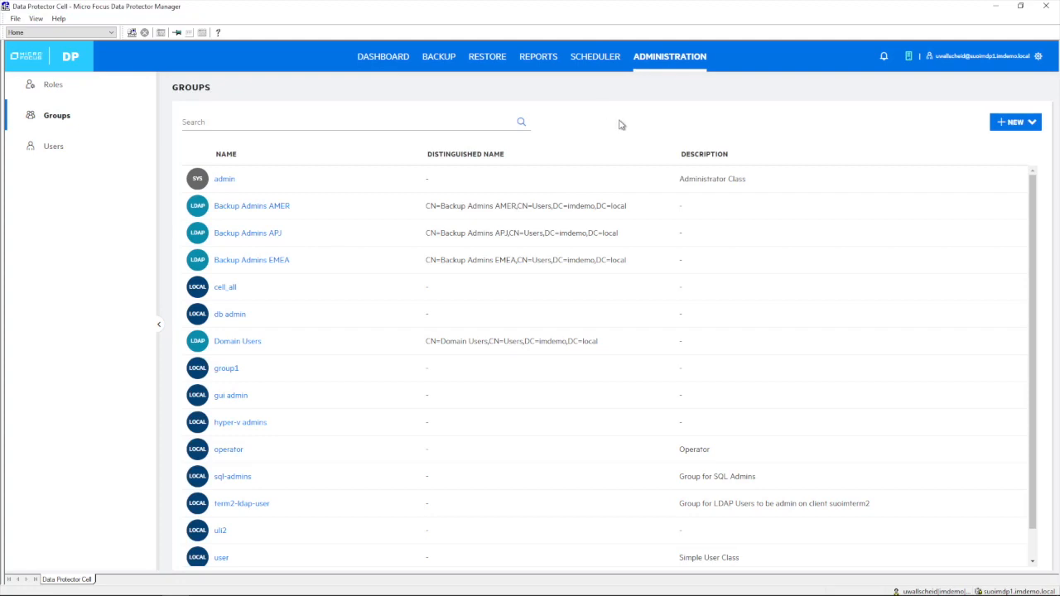
# - Open the reporting home page and look over the server status, sync status and favorite reports
pyautogui.click(534, 60)
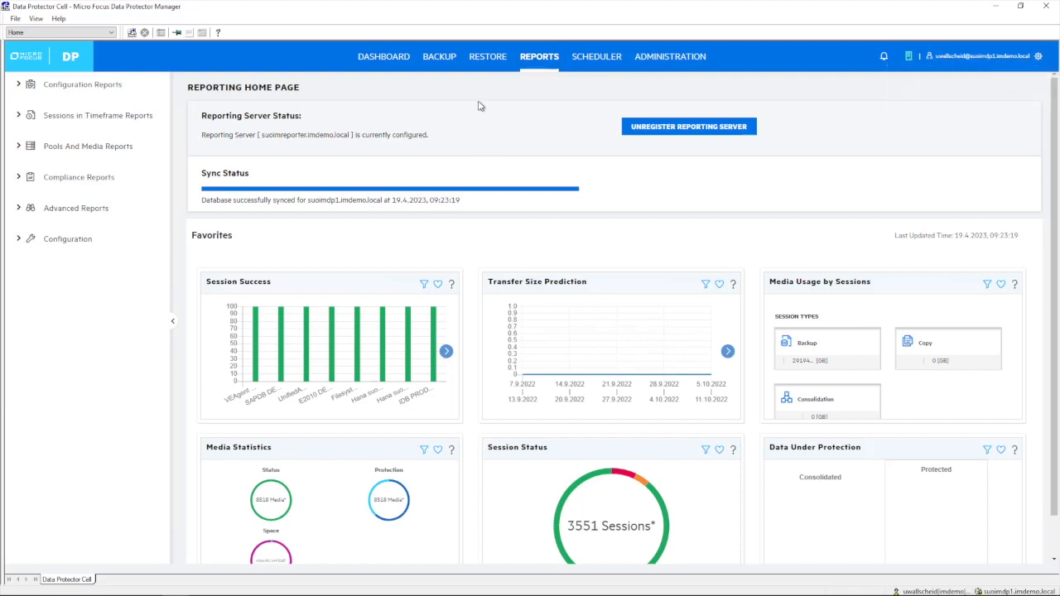
pyautogui.scroll(-1, 478, 106)
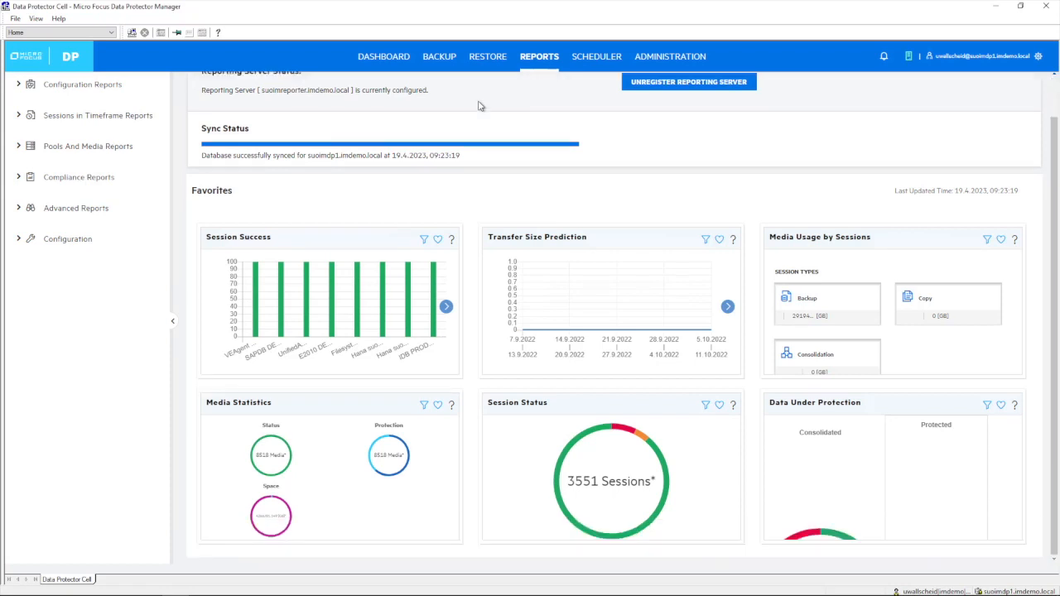
pyautogui.scroll(1, 479, 106)
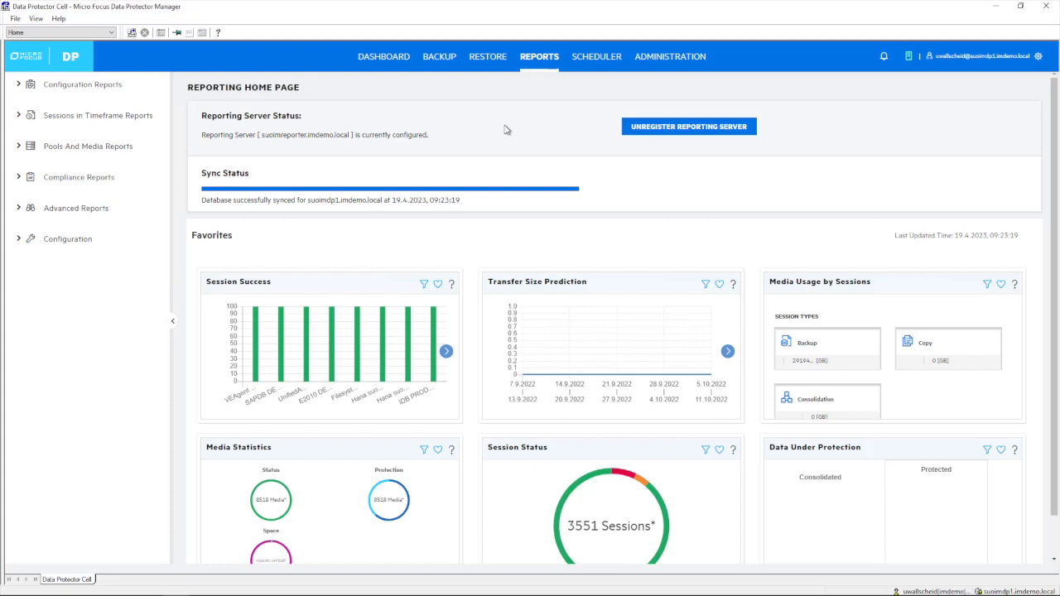
# - View the Client Backup, Media Utilization and Session Status reports among the configuration reports
pyautogui.click(23, 84)
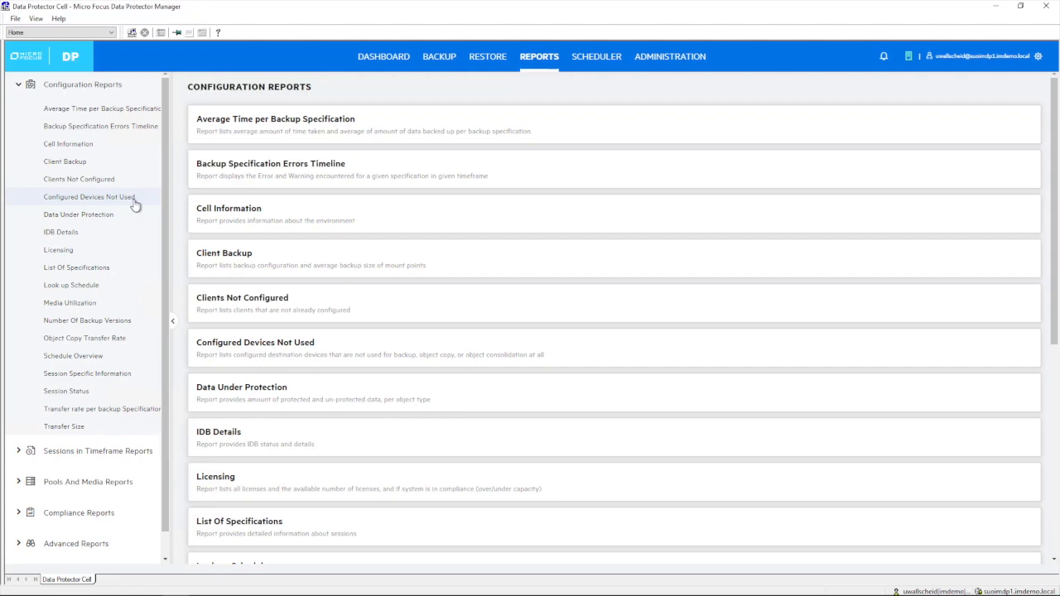
pyautogui.click(75, 163)
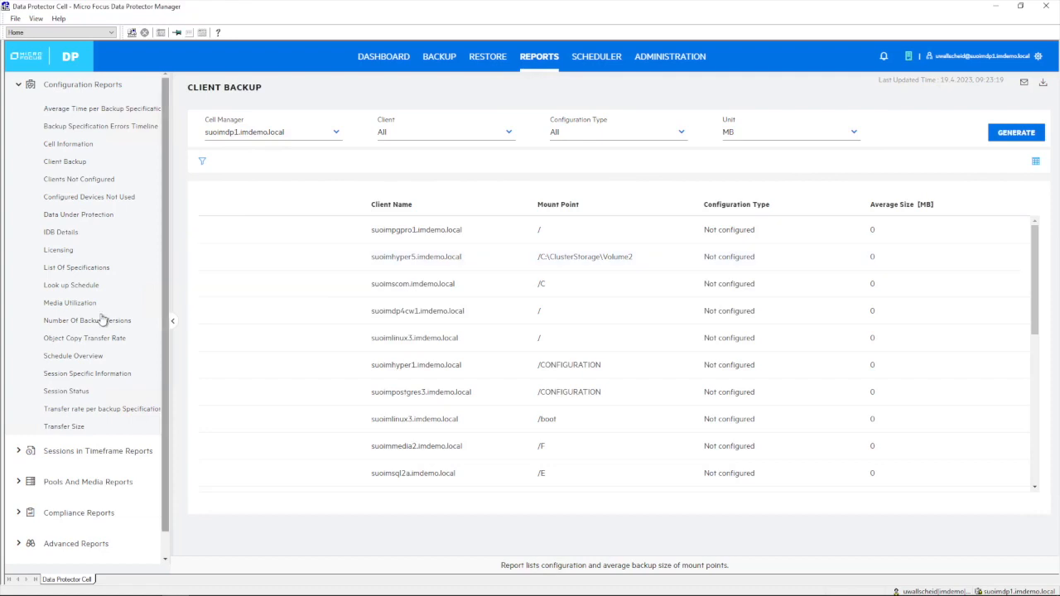
pyautogui.click(73, 303)
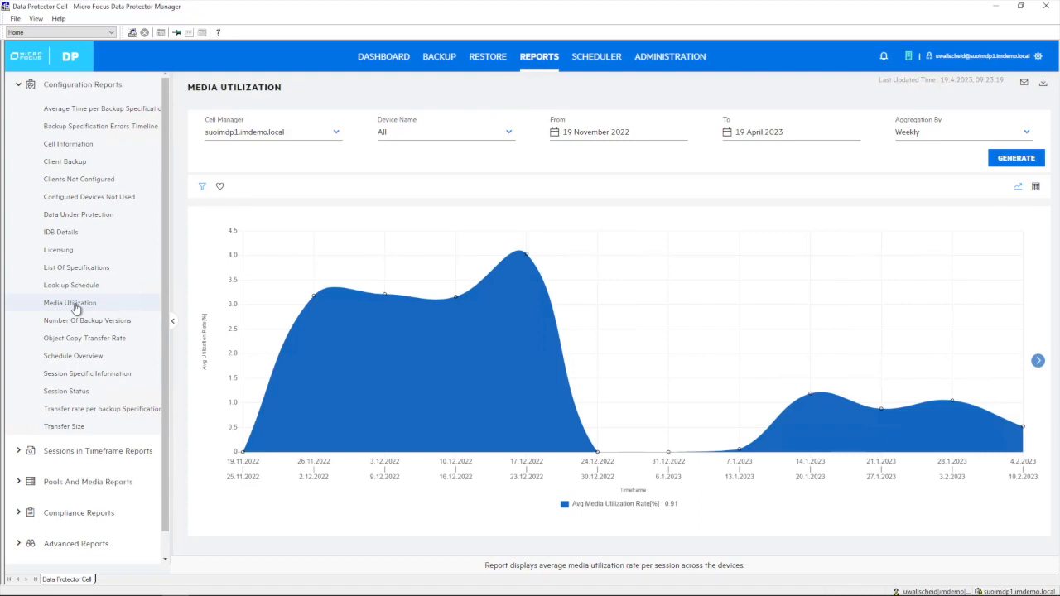
pyautogui.click(71, 393)
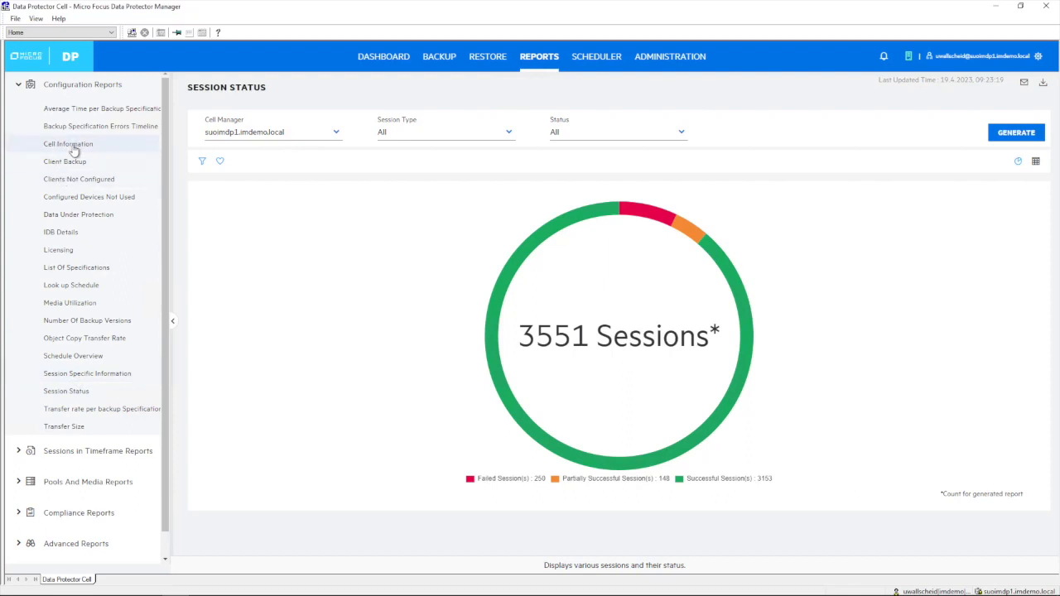
# - Open the RPO compliance report and generate it for the client suoimvcsa.imdemo.local
pyautogui.click(19, 86)
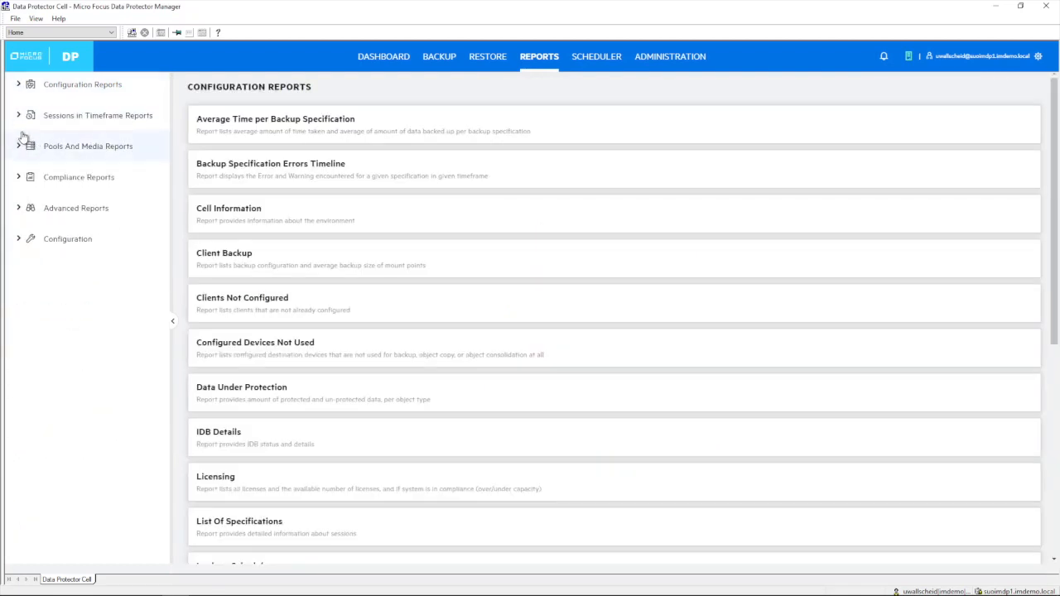
pyautogui.click(20, 178)
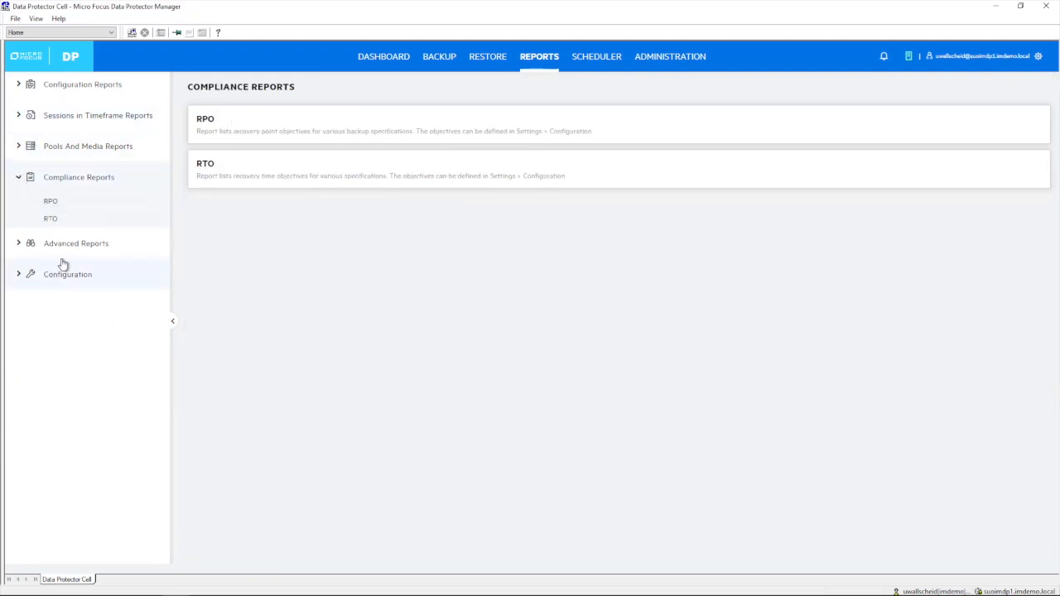
pyautogui.click(51, 204)
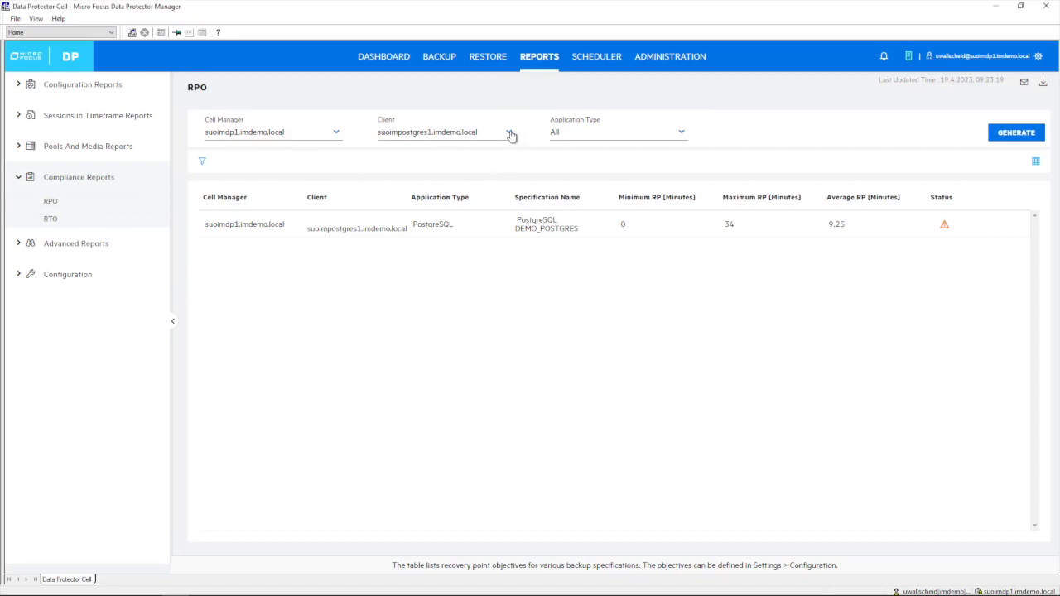
pyautogui.click(509, 135)
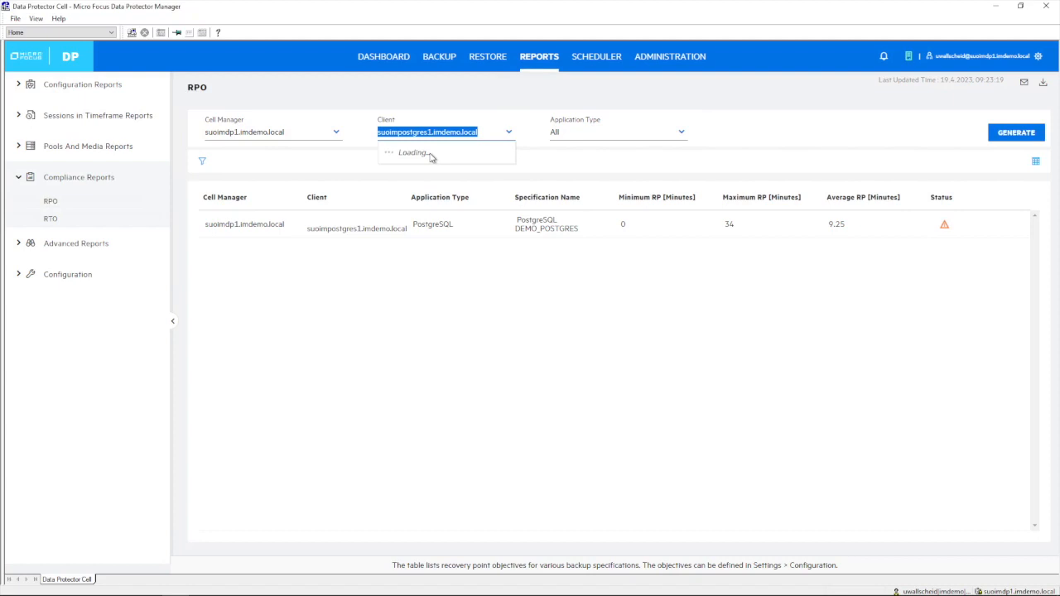
pyautogui.write('vcsa')
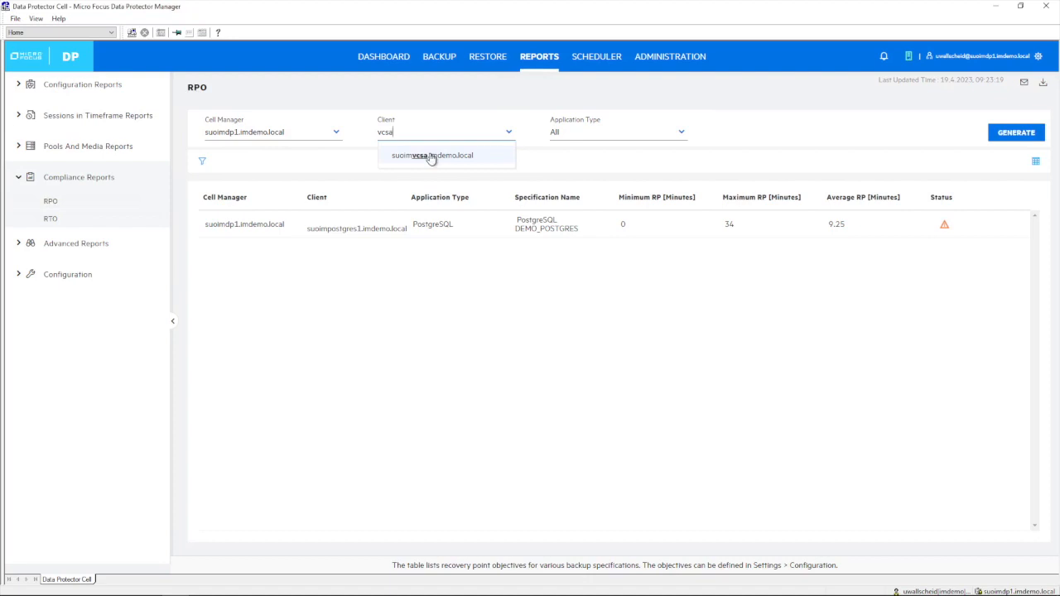
pyautogui.click(431, 157)
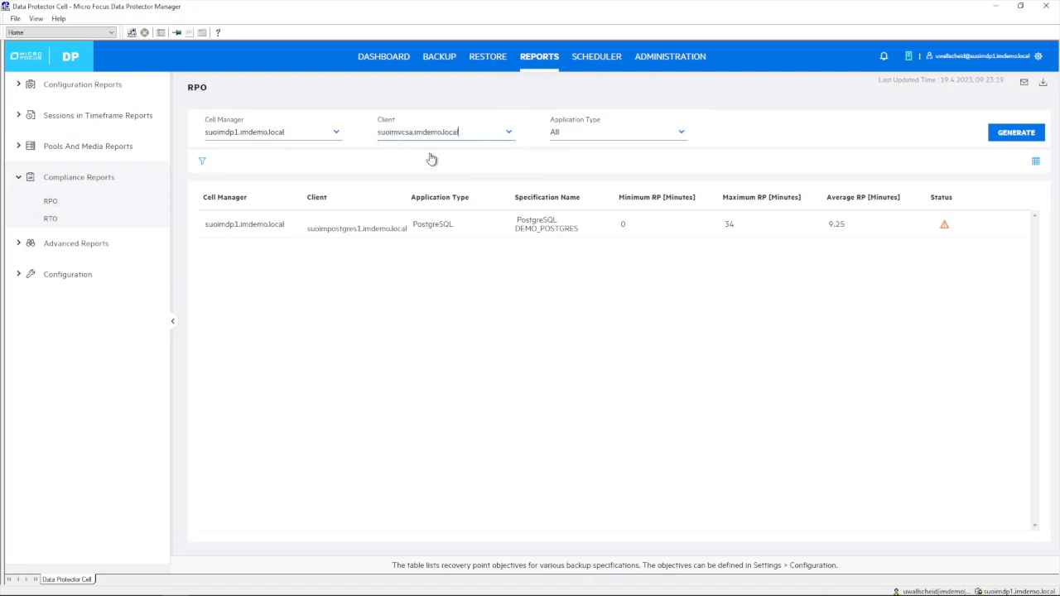
pyautogui.click(1012, 133)
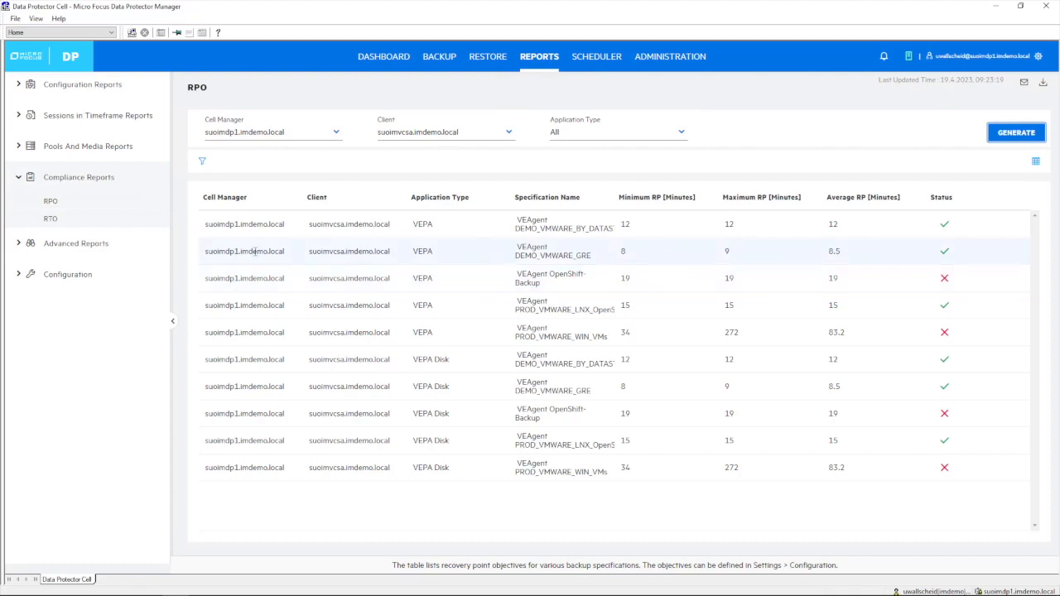
# - View the Capacity Used and Most Unreliable Backup Specification advanced reports, and open the database settings of the reporting configuration
pyautogui.click(19, 245)
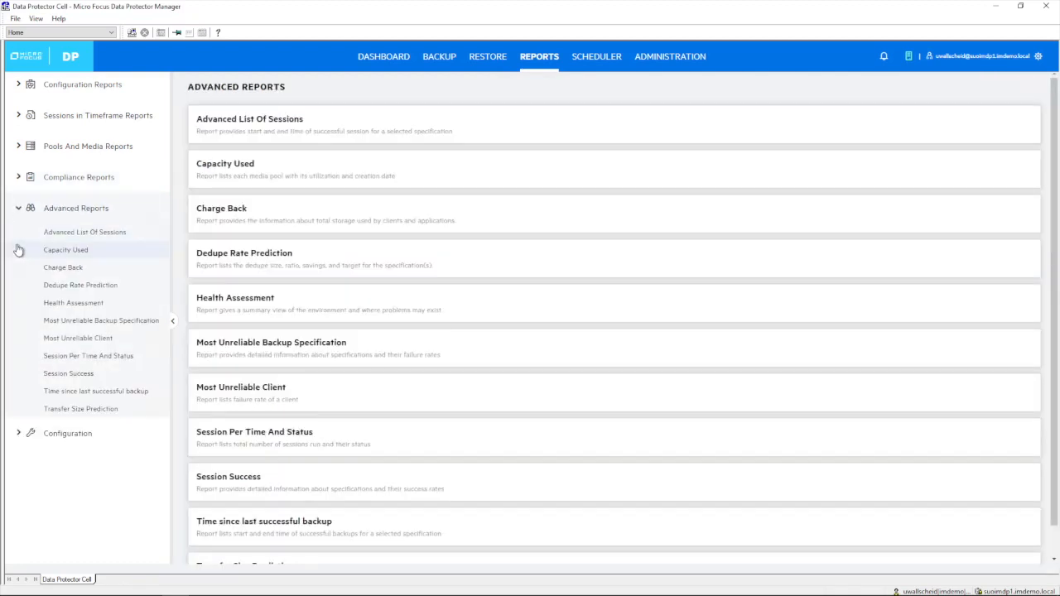
pyautogui.click(64, 250)
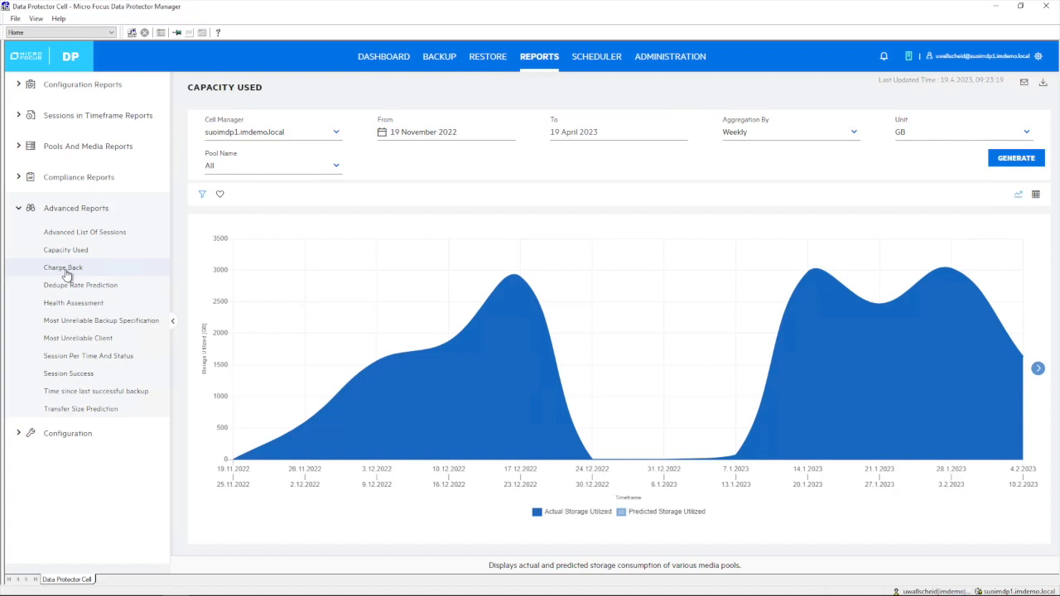
pyautogui.click(79, 324)
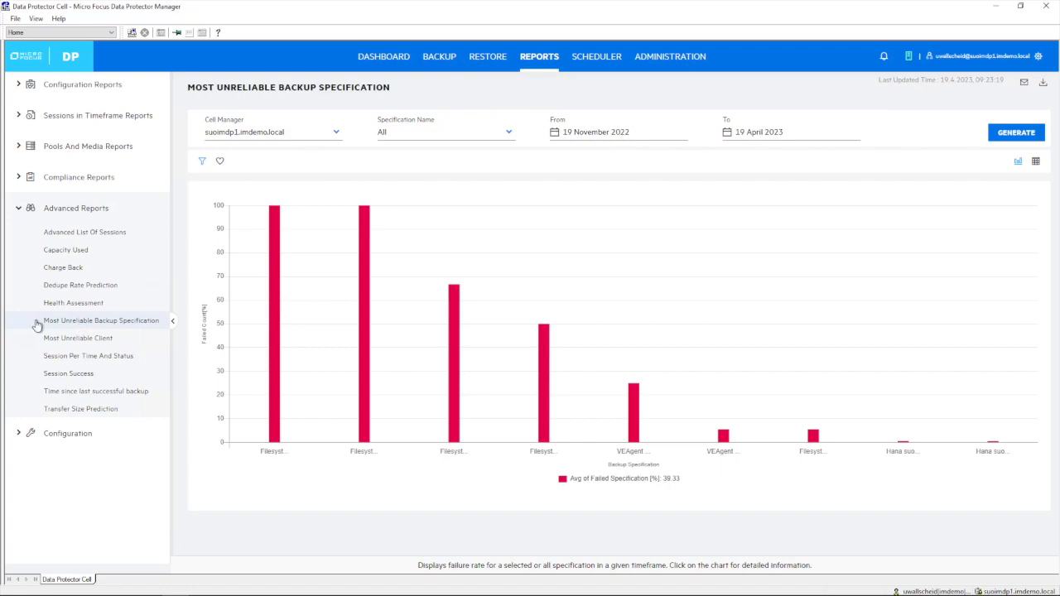
pyautogui.click(20, 436)
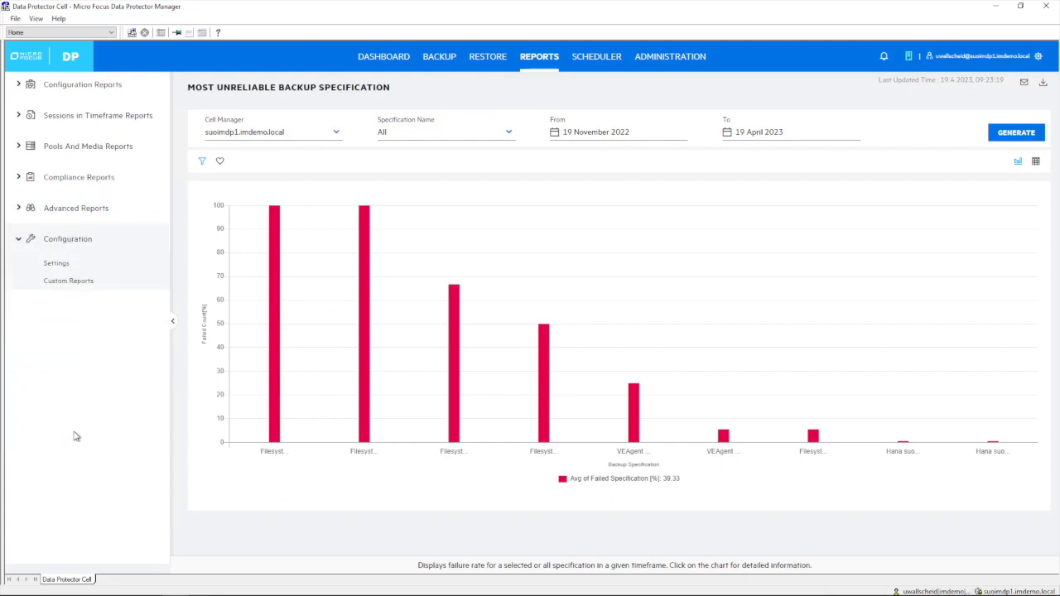
pyautogui.click(56, 263)
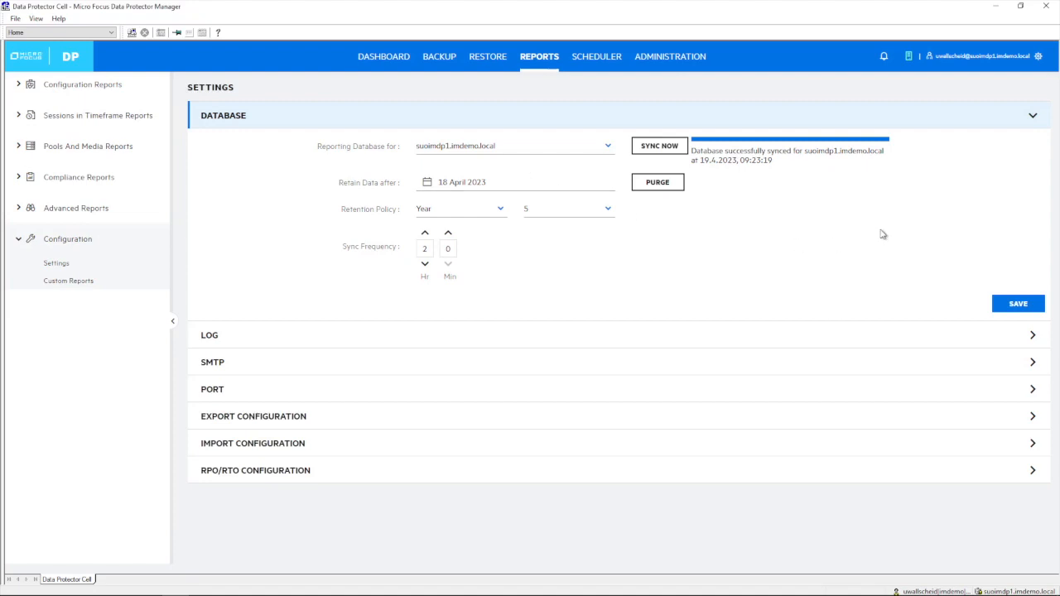
# - Check for running sessions in the Home context's session overview and under Current Sessions in the Monitor context
pyautogui.click(884, 58)
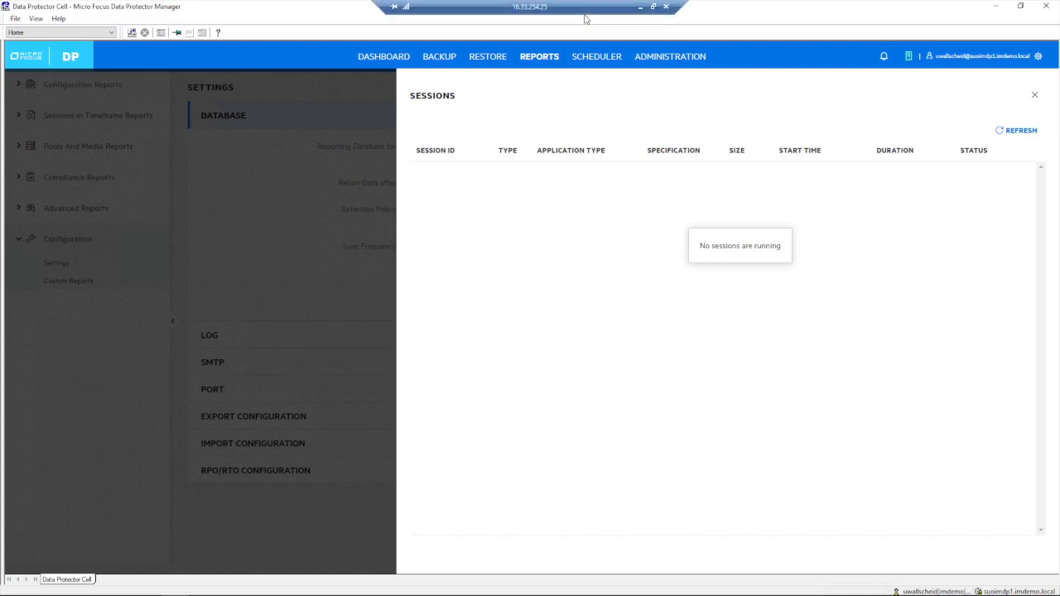
pyautogui.click(81, 37)
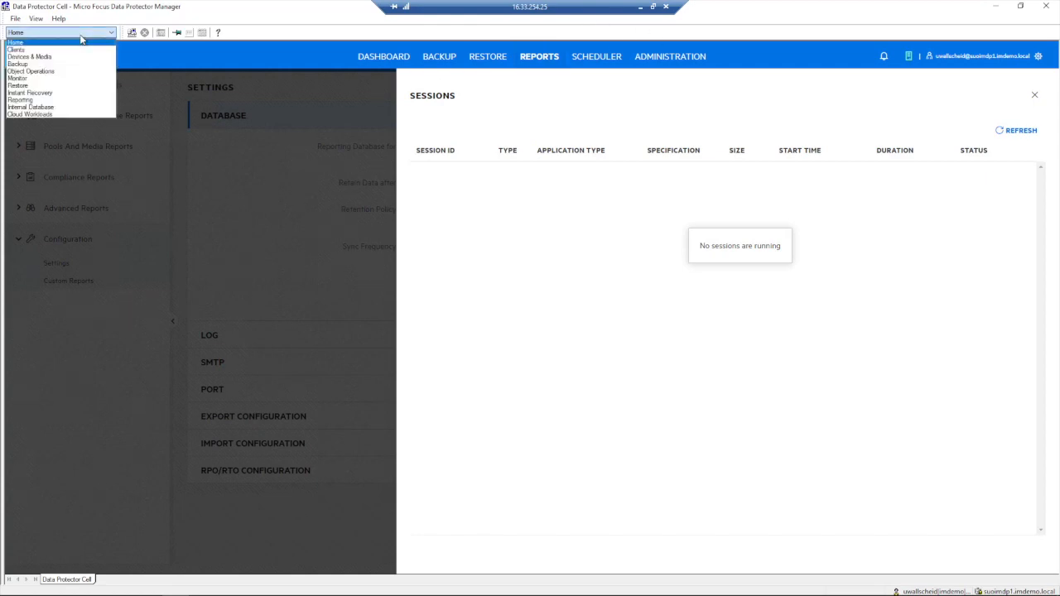
pyautogui.click(25, 78)
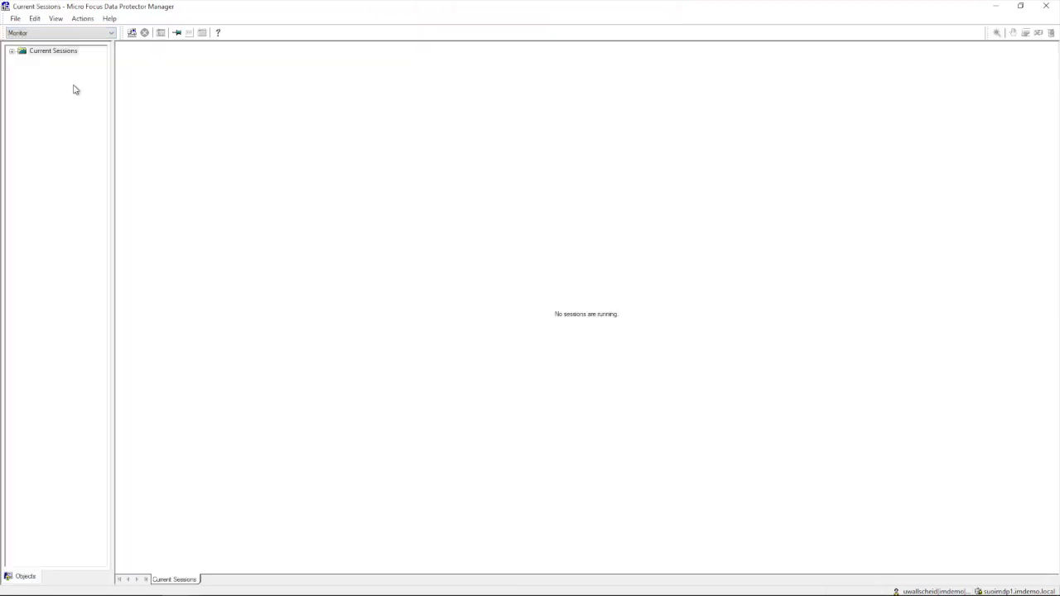
pyautogui.click(14, 51)
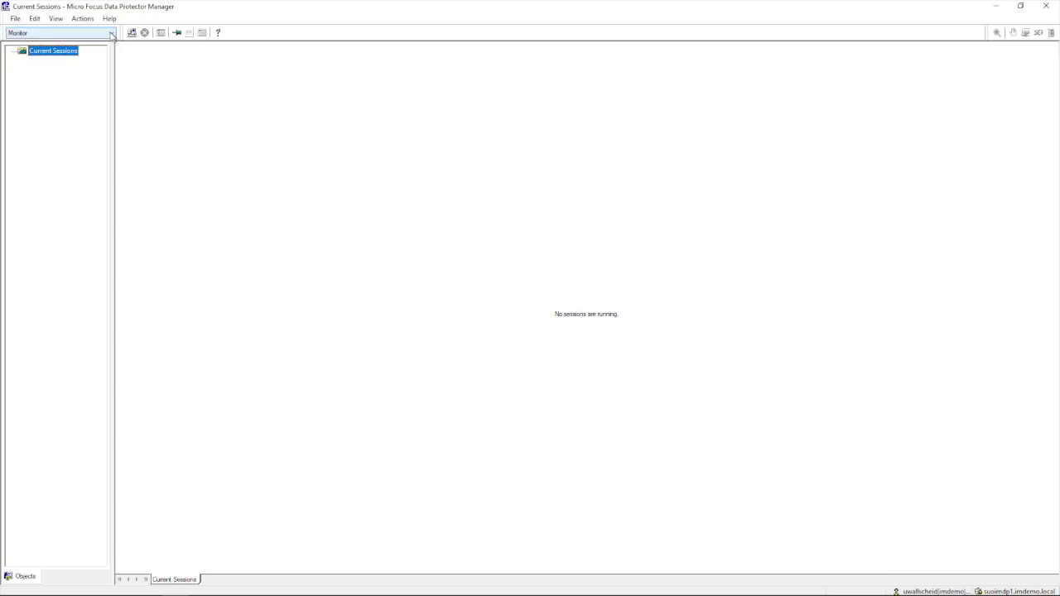
# - Switch to the Backup context and list the Virtual Environment backup specifications, widening the object tree to fit their names
pyautogui.click(112, 36)
pyautogui.click(21, 67)
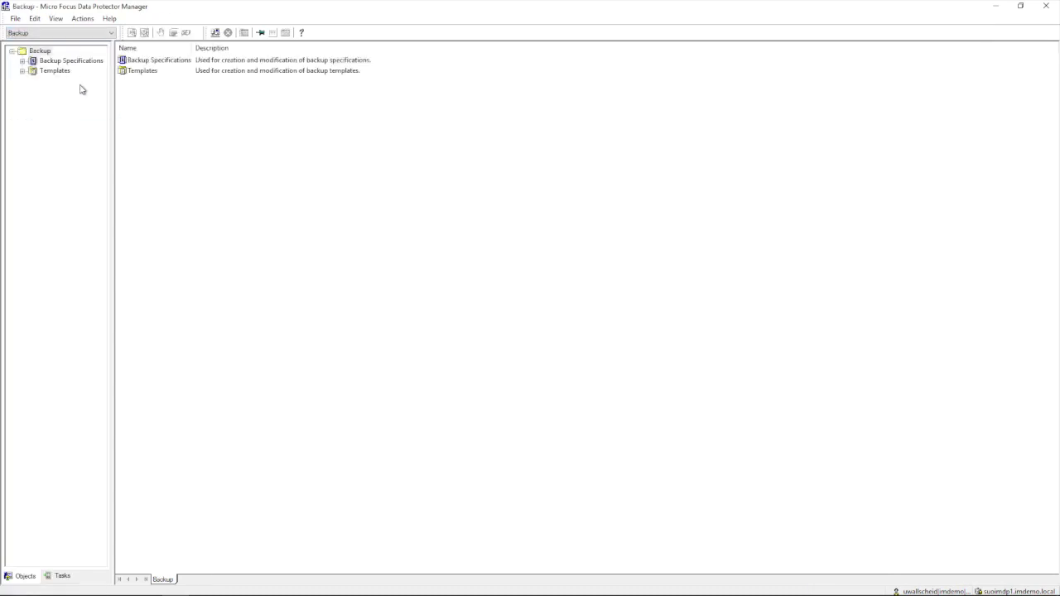
pyautogui.click(22, 60)
pyautogui.moveTo(112, 125); pyautogui.dragTo(155, 130)
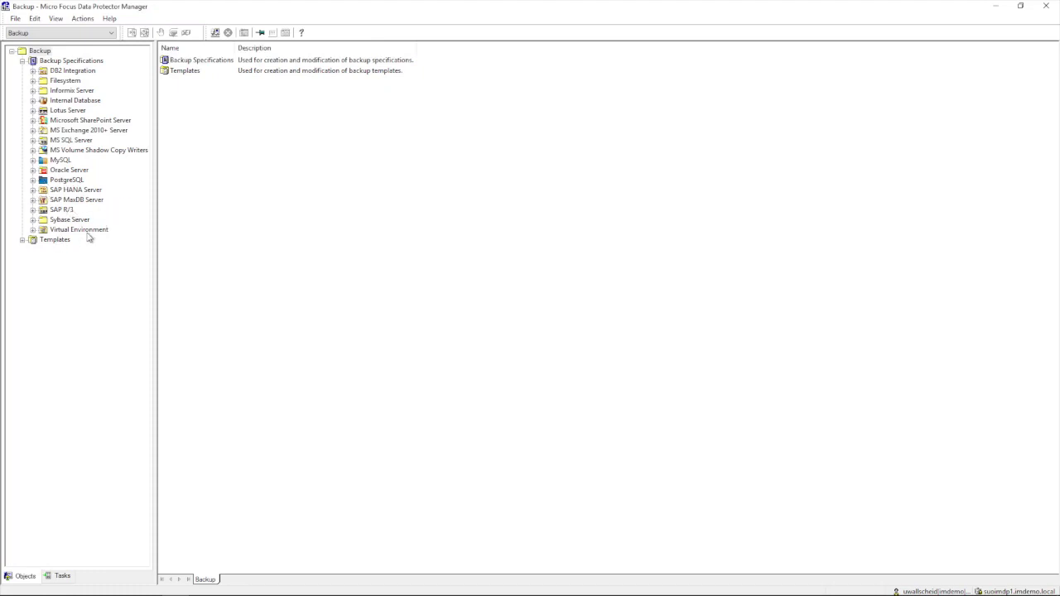
pyautogui.click(33, 229)
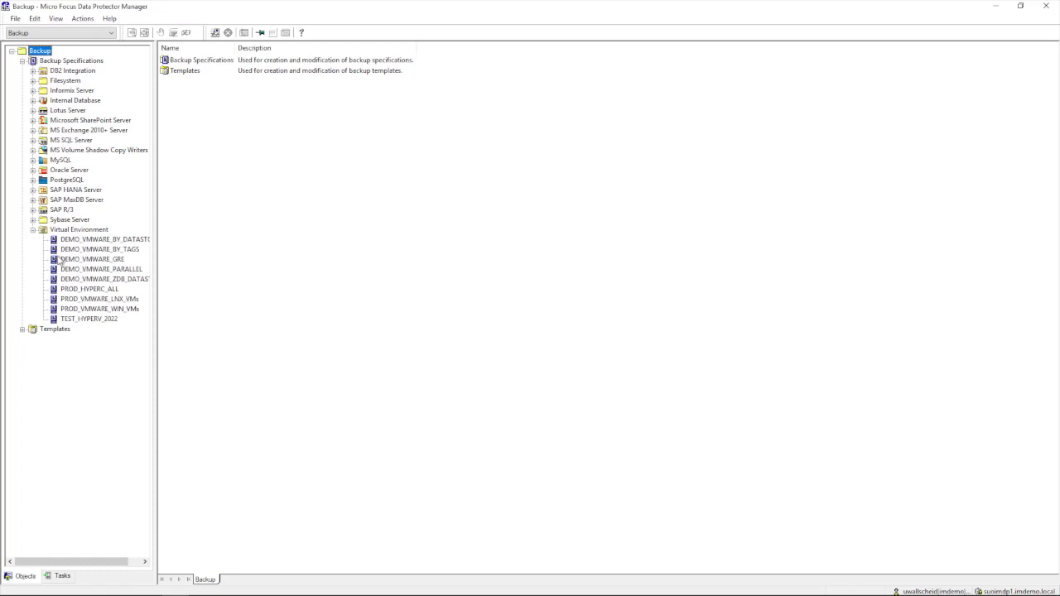
pyautogui.moveTo(156, 294); pyautogui.dragTo(189, 289)
# - Start a backup from the DEMO_VMWARE_BY_DATASTORE specification
pyautogui.click(91, 240)
pyautogui.rightClick(100, 242)
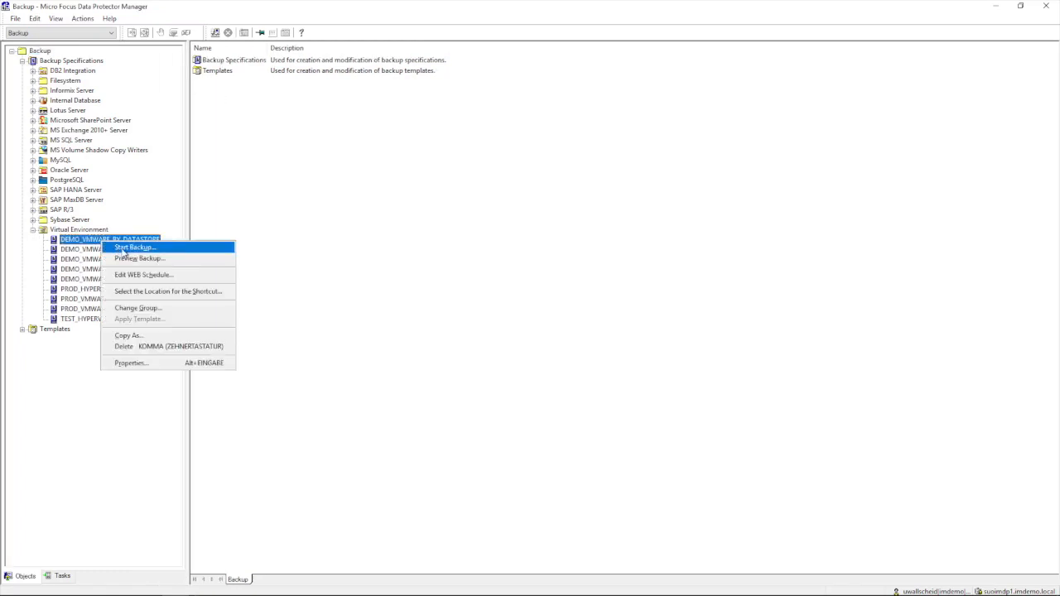
pyautogui.click(112, 249)
pyautogui.click(442, 358)
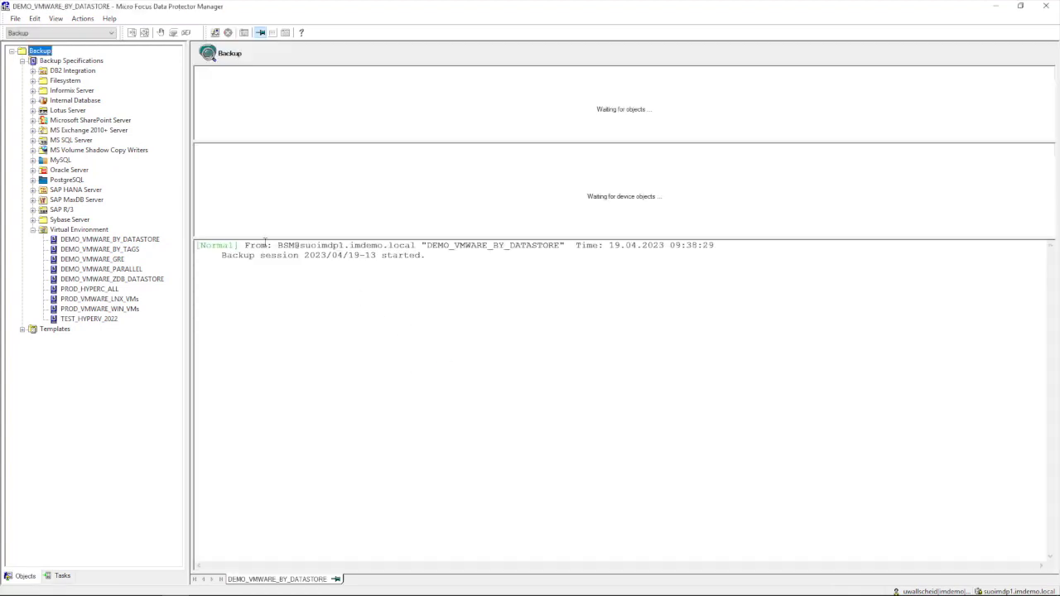
# - Open the running DEMO_VMWARE_BY_DATASTORE backup session in the Monitor context and look over its devices and message log
pyautogui.click(56, 34)
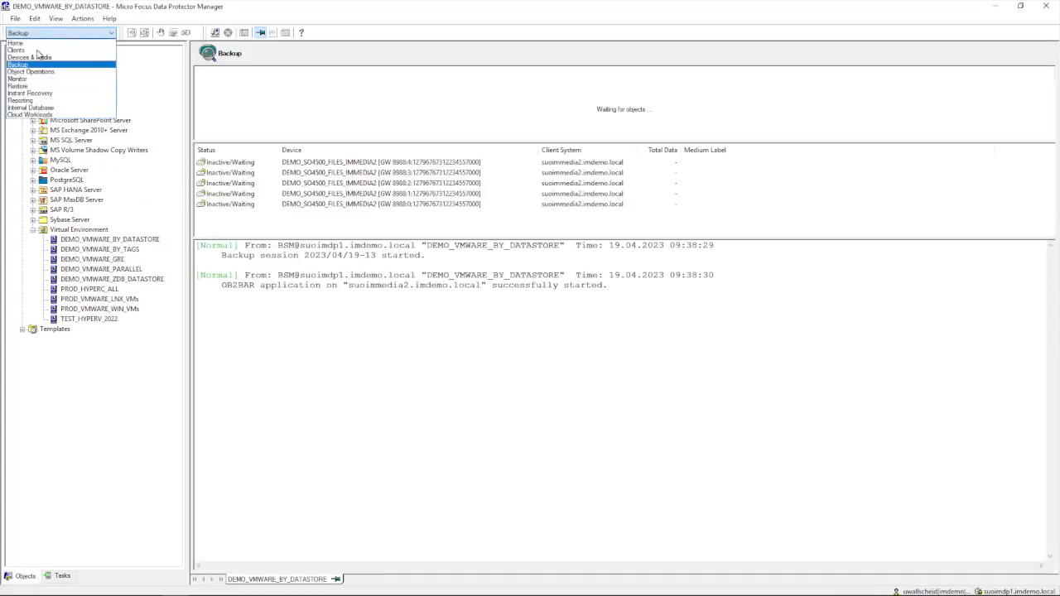
pyautogui.click(21, 80)
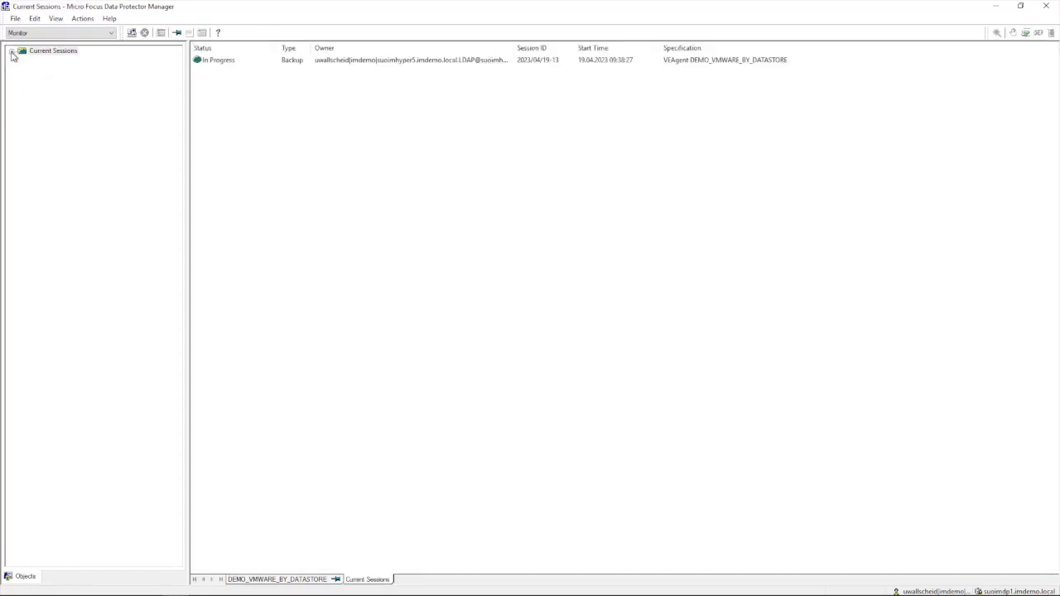
pyautogui.click(11, 51)
pyautogui.click(55, 63)
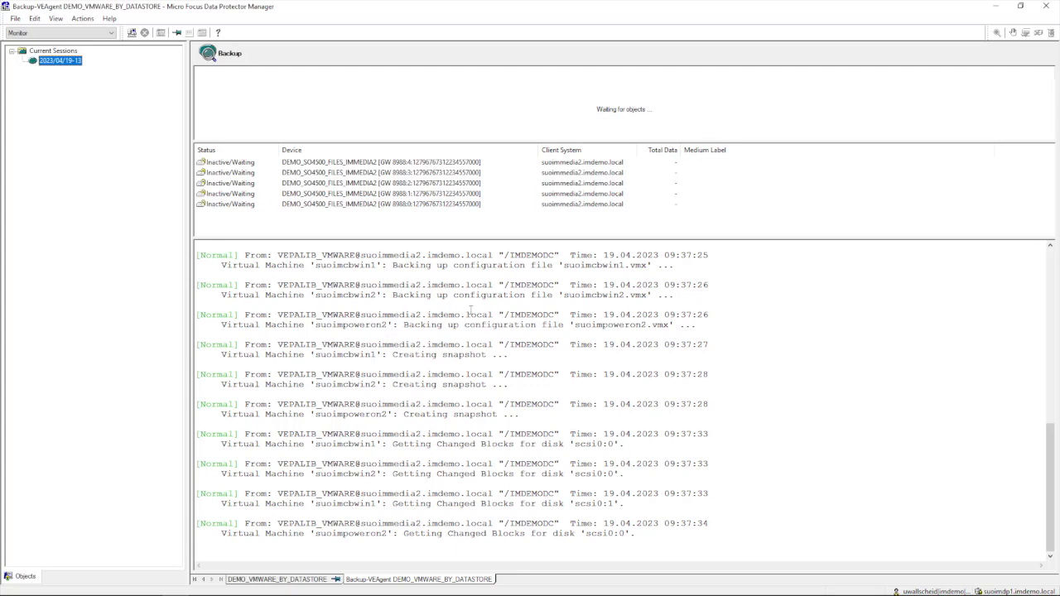
# - Switch back to the Home context
pyautogui.click(71, 35)
pyautogui.click(34, 35)
pyautogui.click(19, 43)
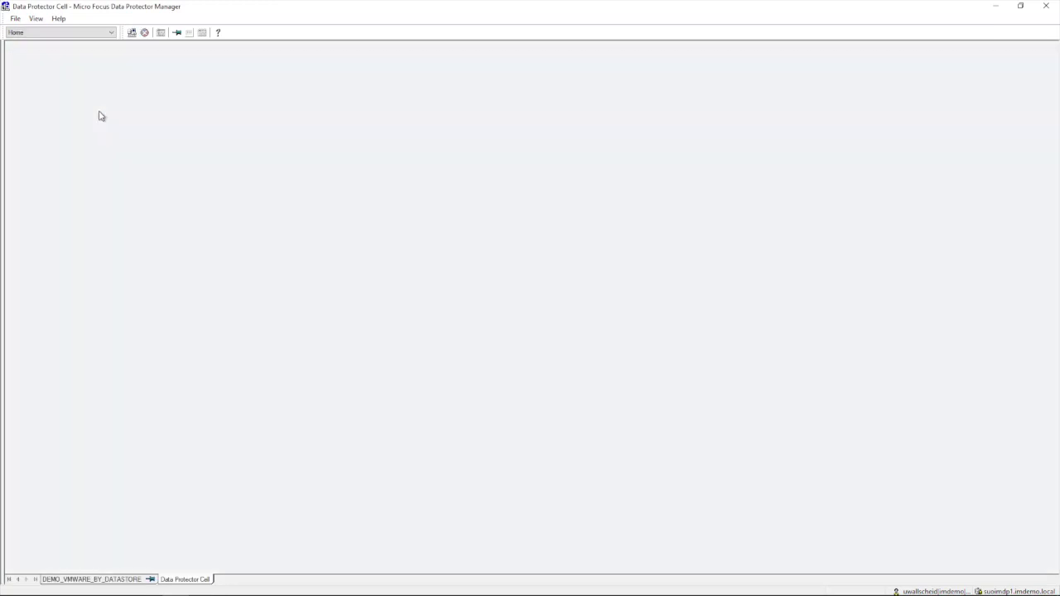